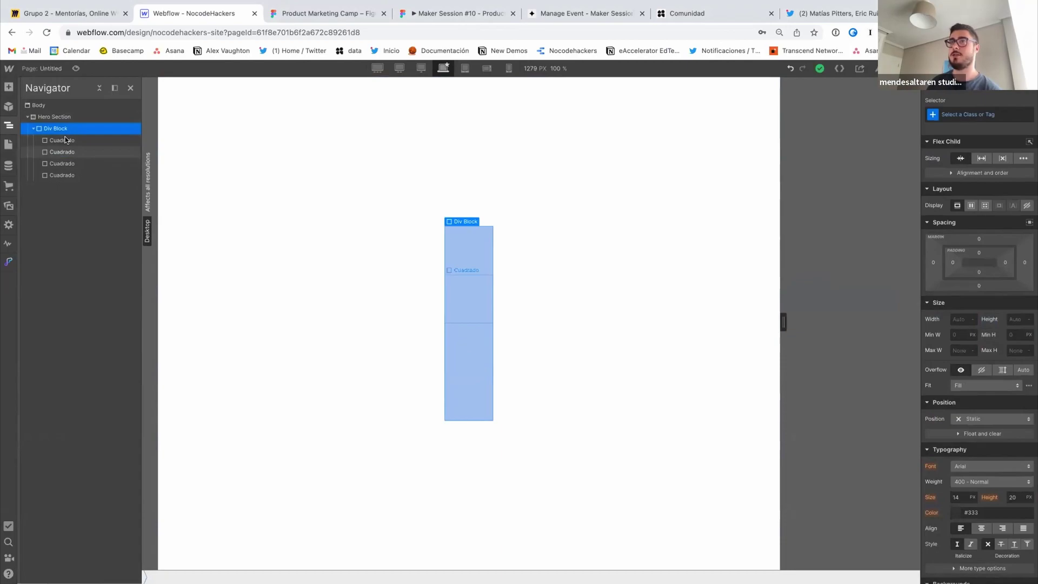
- Lay out the div block holding the four squares as a centre-justified horizontal flexbox with a width of 100%
{"action": "left_click", "coordinate": [970, 205]}
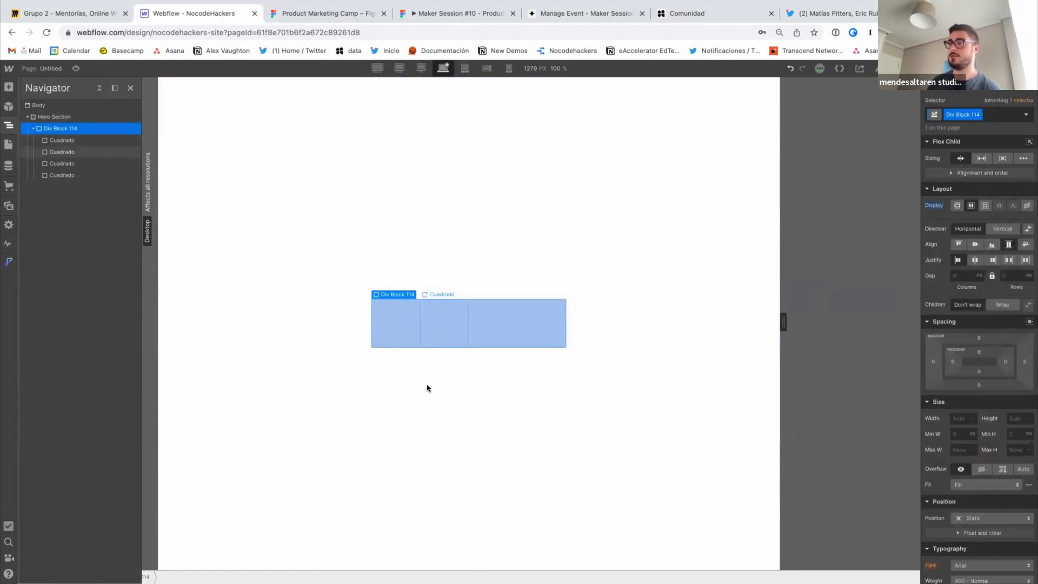
{"action": "left_click", "coordinate": [974, 260]}
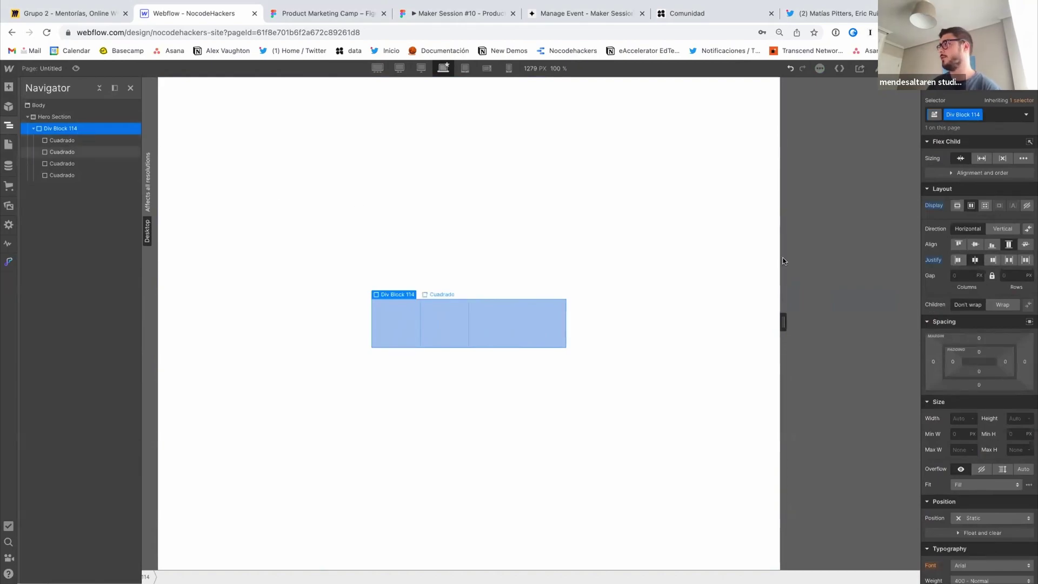
{"action": "left_click", "coordinate": [965, 418]}
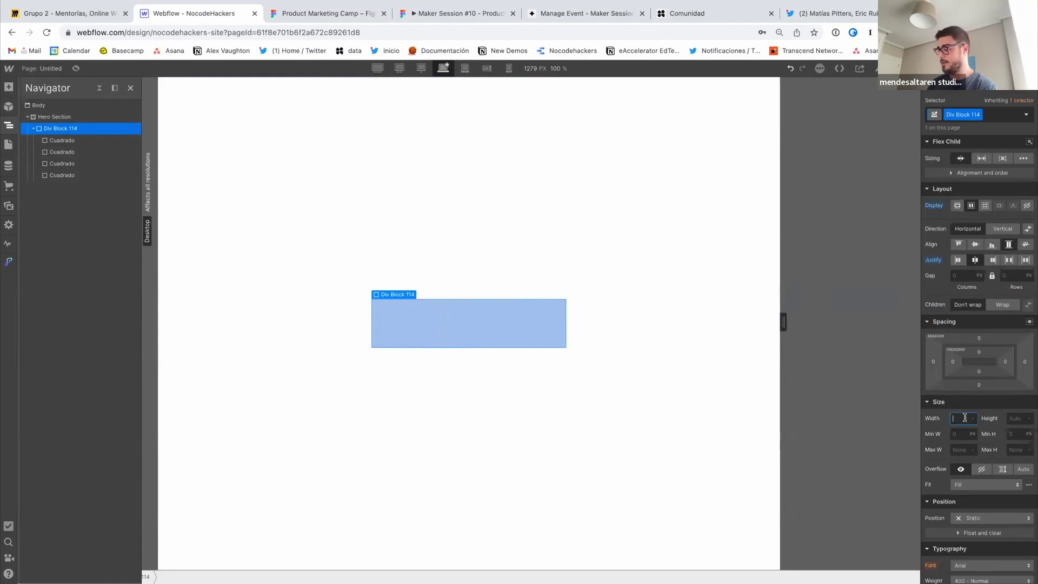
{"action": "type", "text": "100%"}
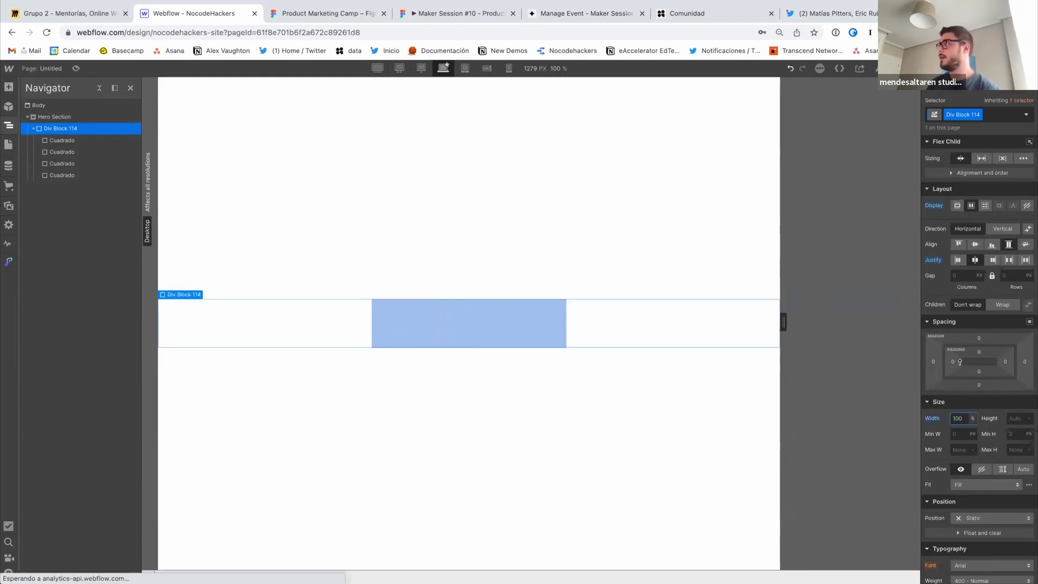
- Try other justify options on the div block before restoring centre, and set its gap to 16 px
{"action": "left_click", "coordinate": [958, 260]}
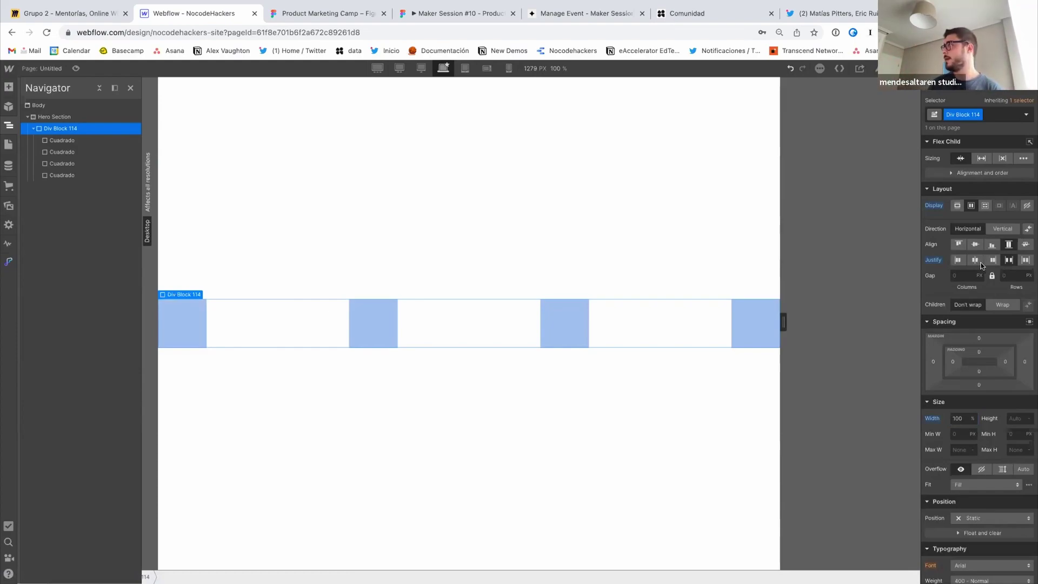
{"action": "left_click", "coordinate": [976, 262]}
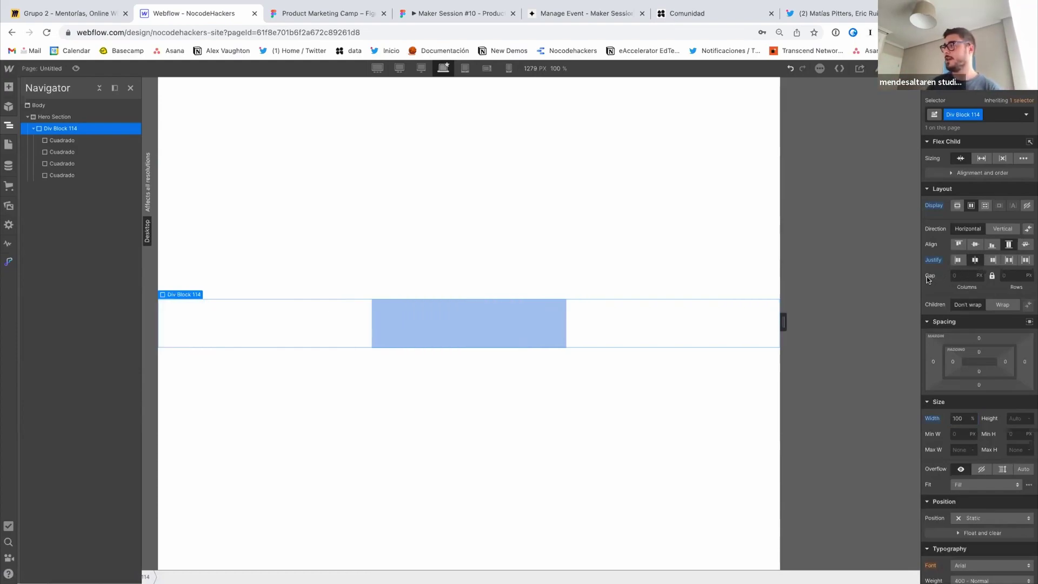
{"action": "left_click", "coordinate": [961, 276]}
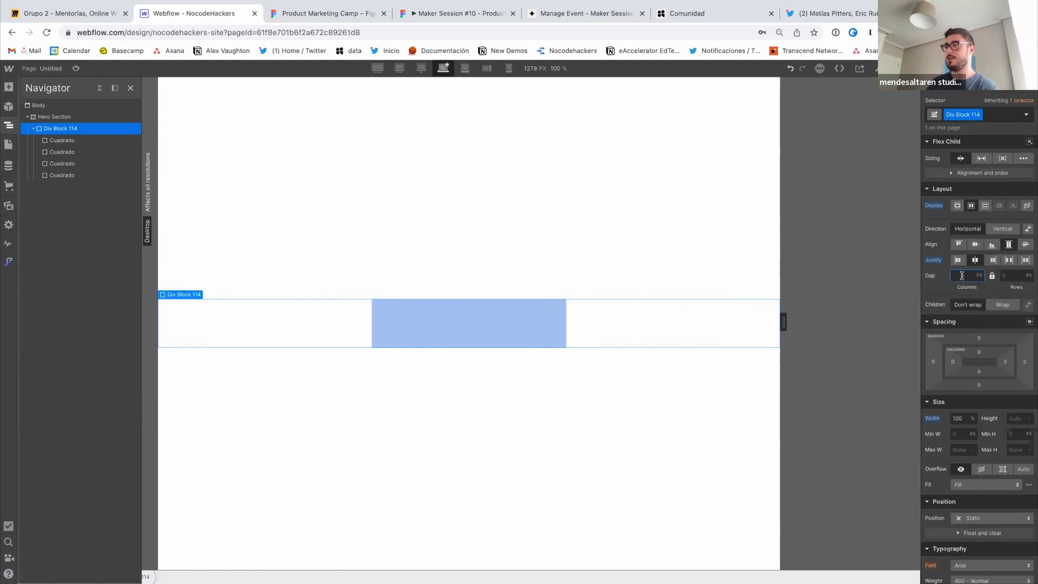
{"action": "type", "text": "16"}
{"action": "key", "text": "Return"}
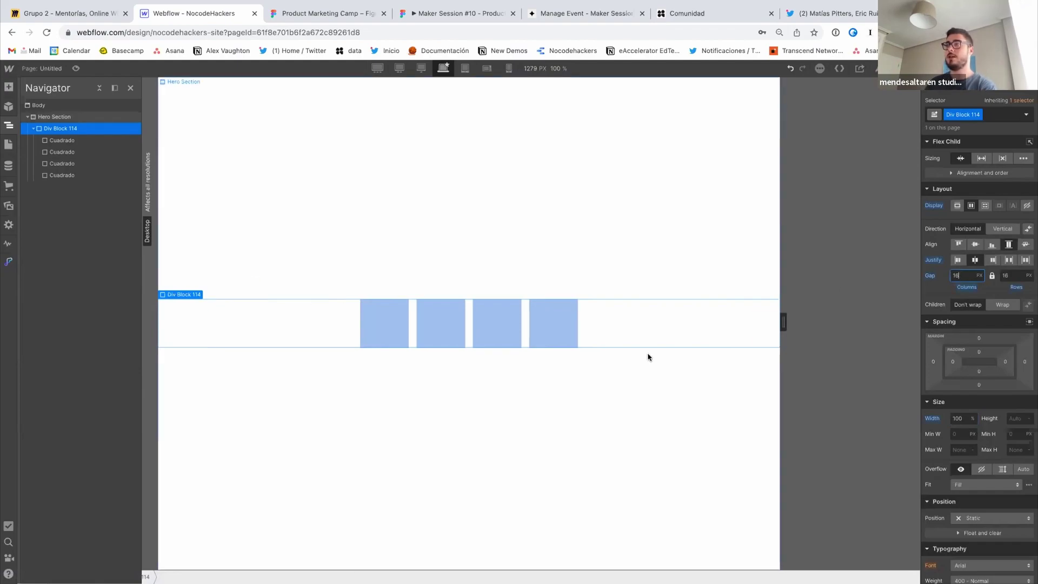
{"action": "left_click", "coordinate": [962, 417]}
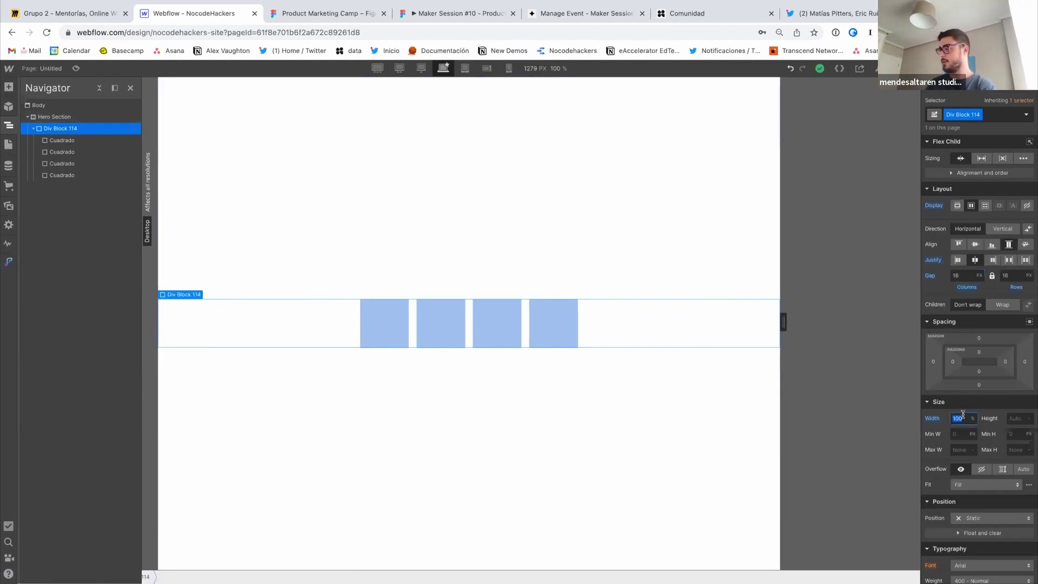
{"action": "left_click", "coordinate": [958, 417]}
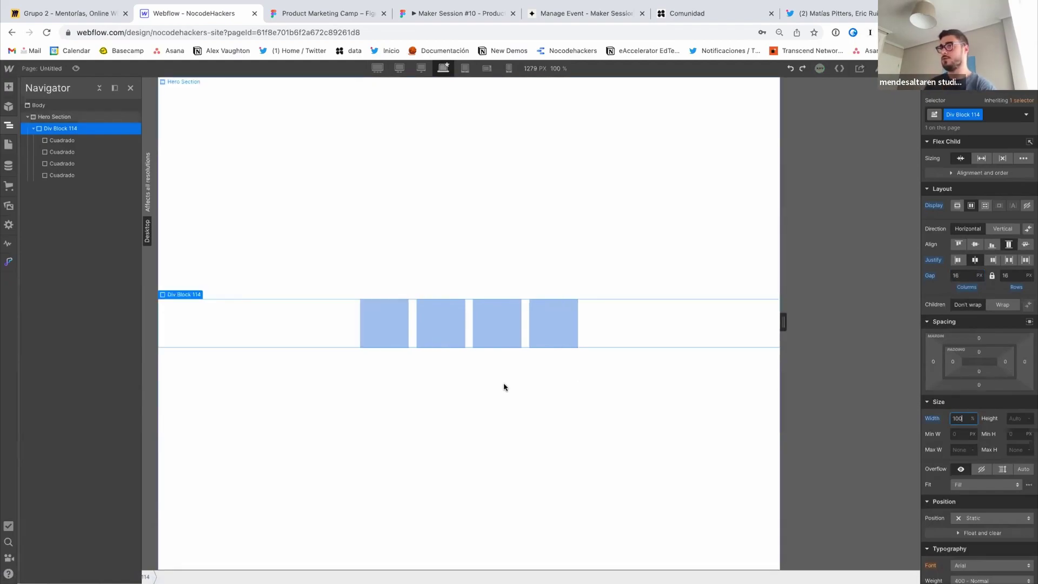
- Convert the div block to a grid with four columns and one row, centring the squares horizontally in their cells
{"action": "left_click", "coordinate": [983, 206]}
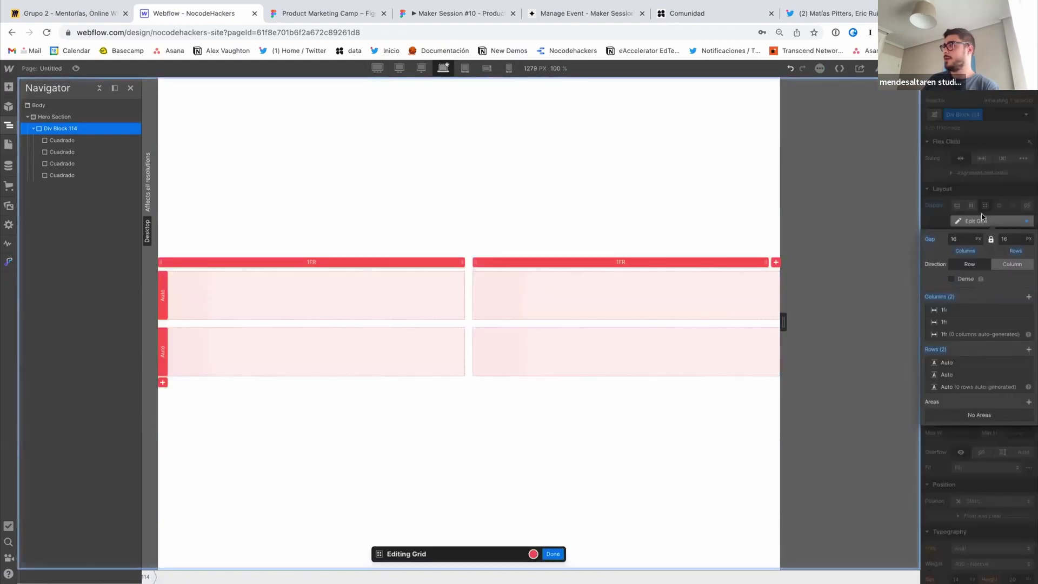
{"action": "left_click", "coordinate": [1027, 297]}
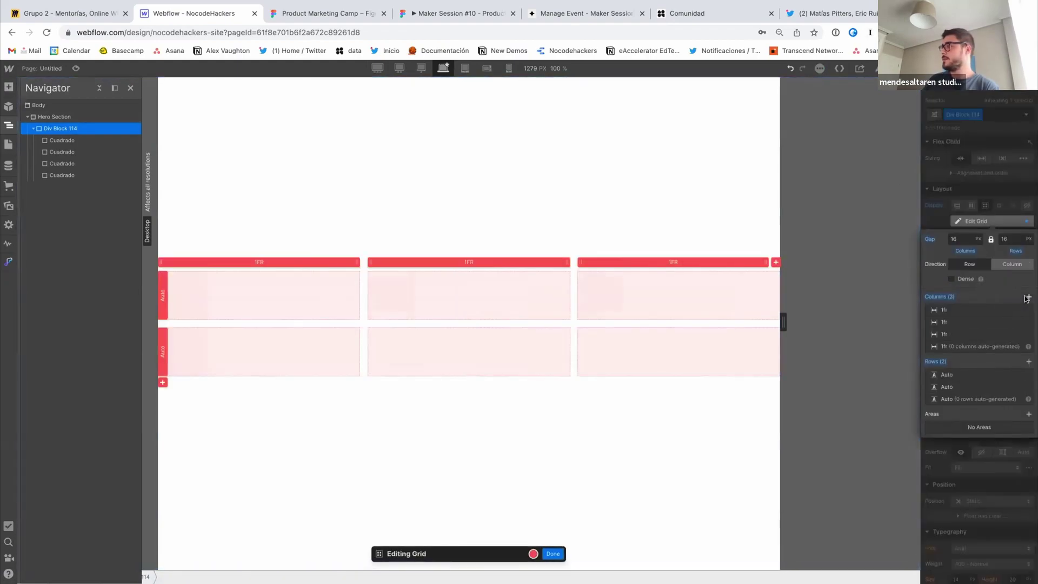
{"action": "left_click", "coordinate": [1027, 297]}
{"action": "left_click", "coordinate": [1029, 399]}
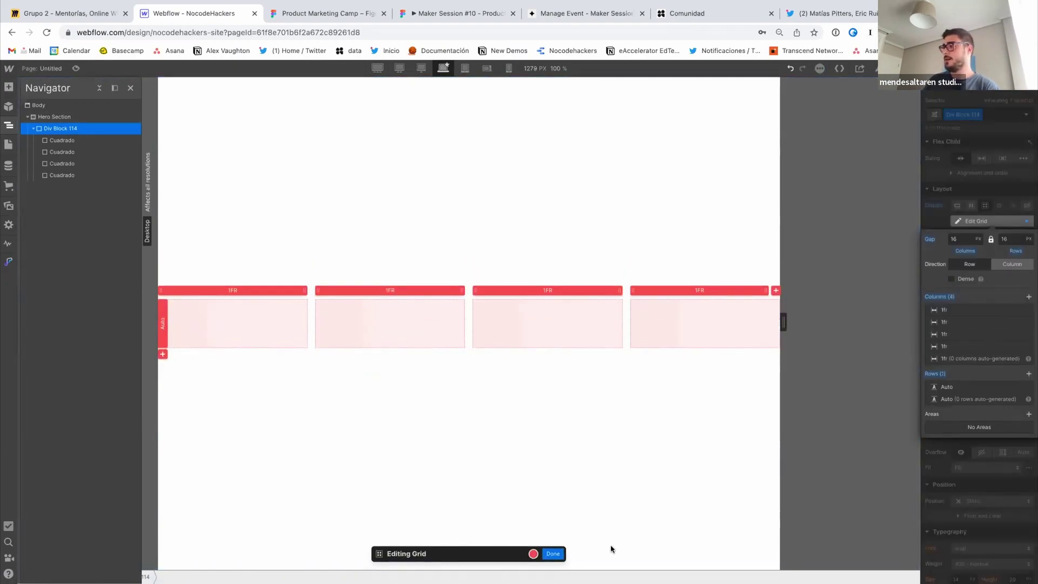
{"action": "left_click", "coordinate": [553, 553]}
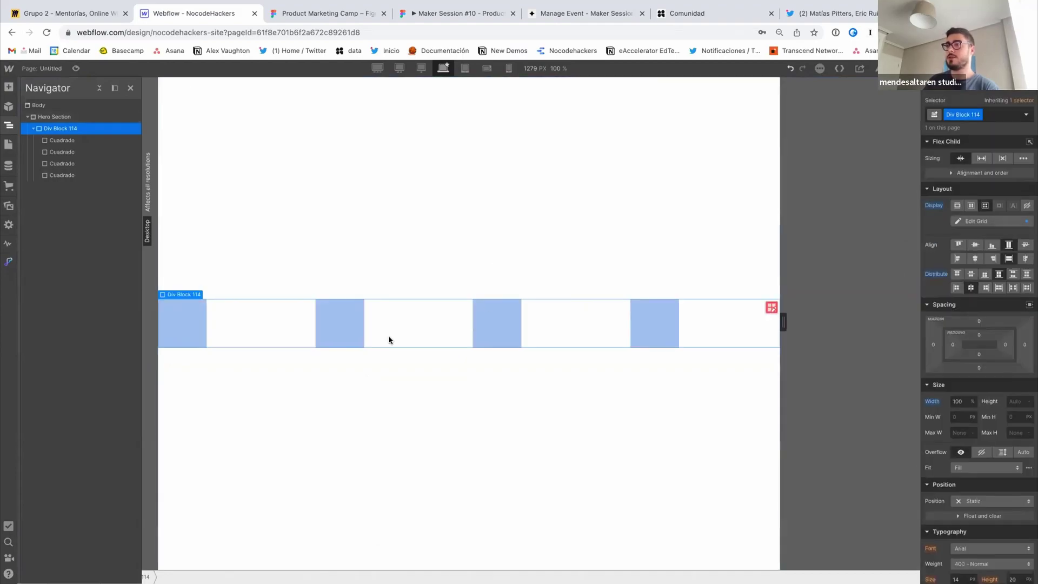
{"action": "left_click", "coordinate": [975, 257]}
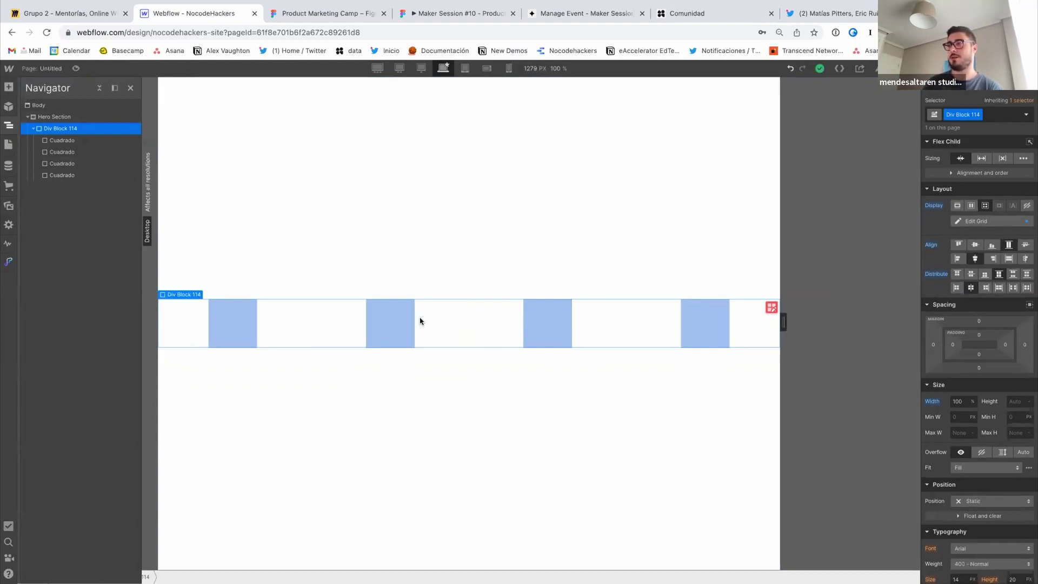
- Duplicate the grid div block inside the Hero Section and delete the last square of the second block
{"action": "left_click", "coordinate": [31, 129]}
{"action": "key", "text": "super+d"}
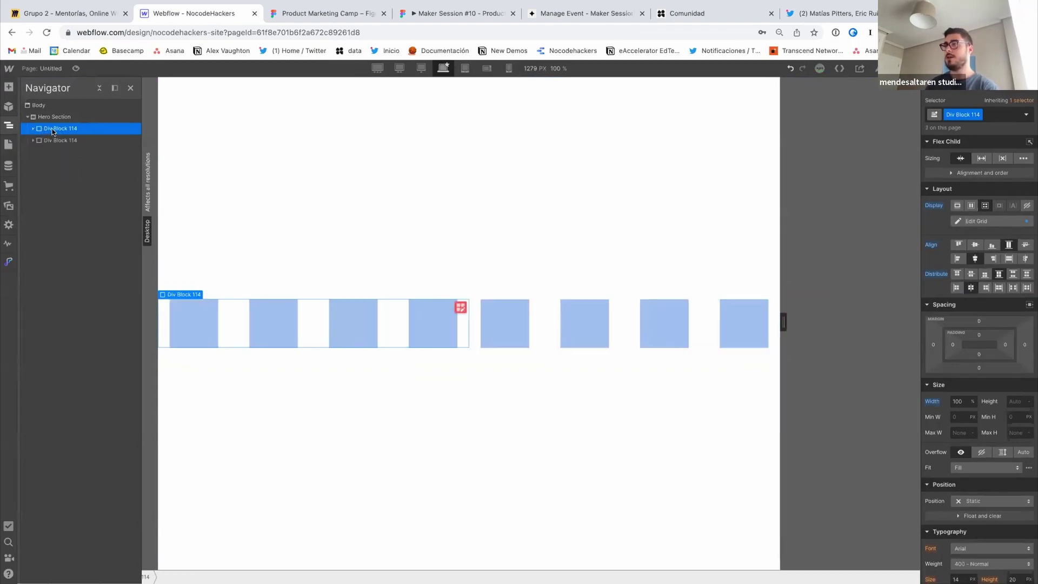
{"action": "left_click", "coordinate": [60, 140]}
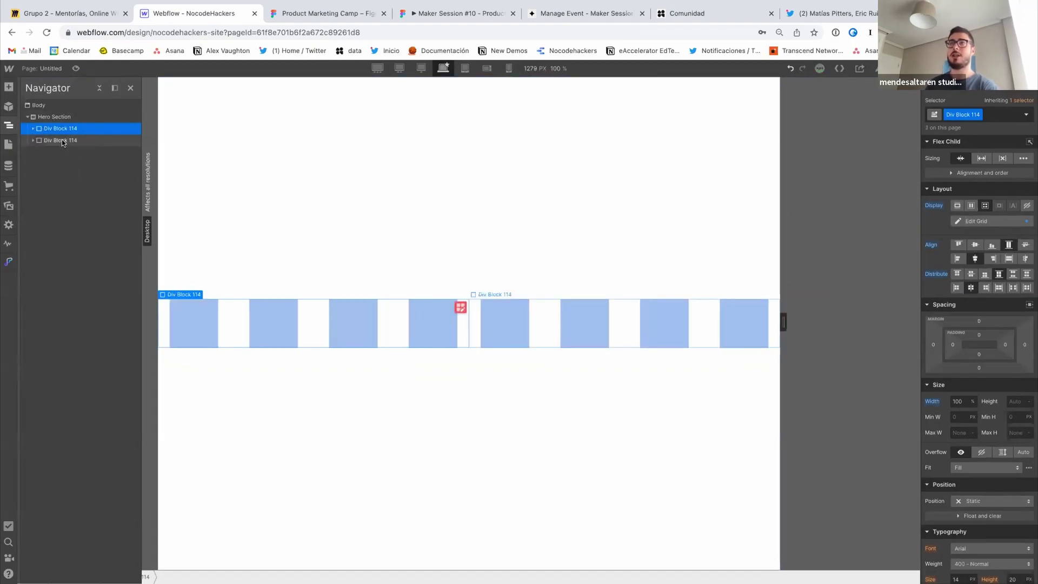
{"action": "left_click", "coordinate": [746, 332]}
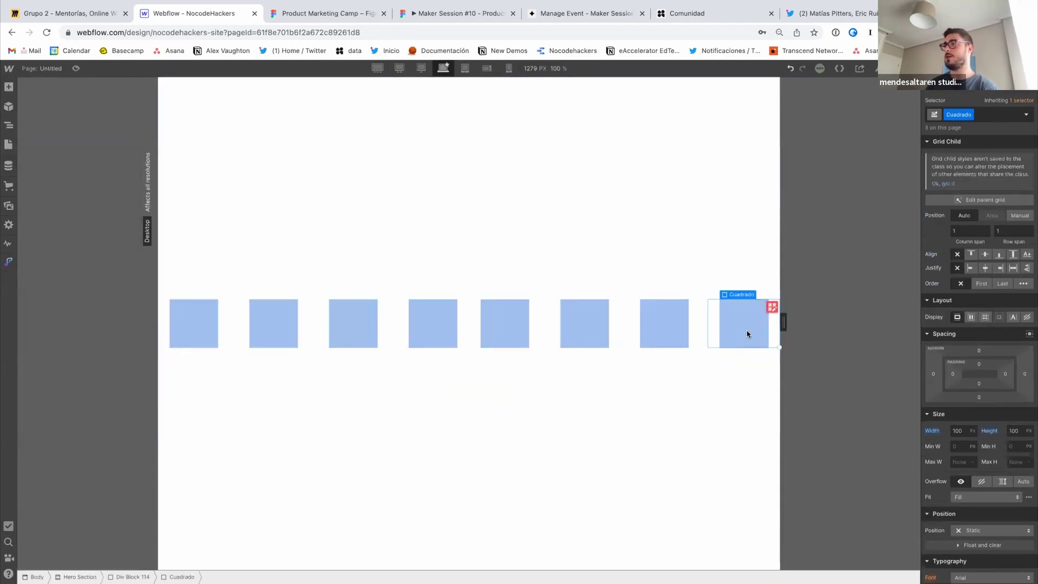
{"action": "key", "text": "Delete"}
- Set the Hero Section's flex direction to vertical and give the first div block a bottom margin of 32 px
{"action": "left_click", "coordinate": [70, 117]}
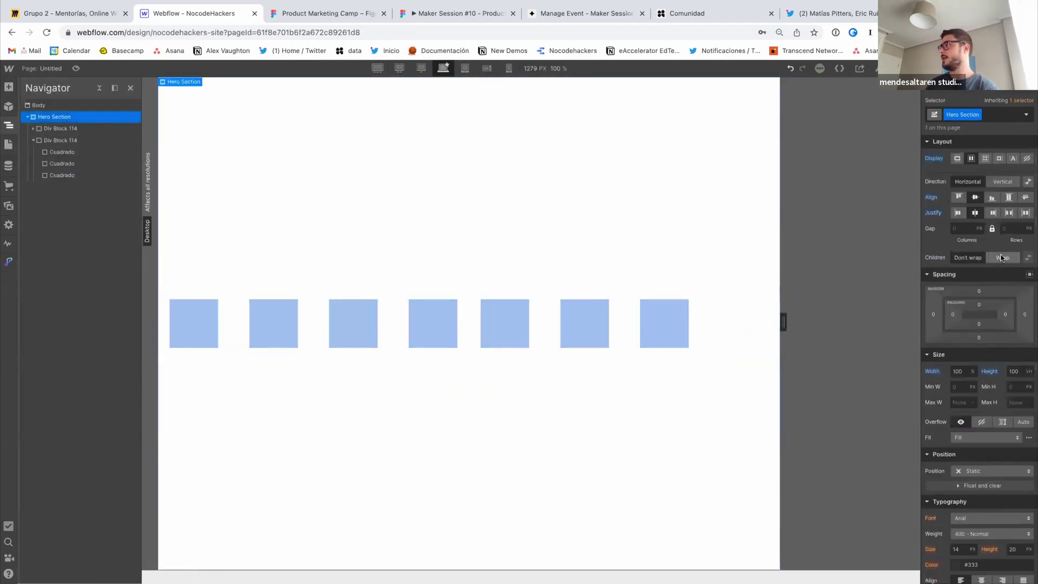
{"action": "left_click", "coordinate": [989, 181]}
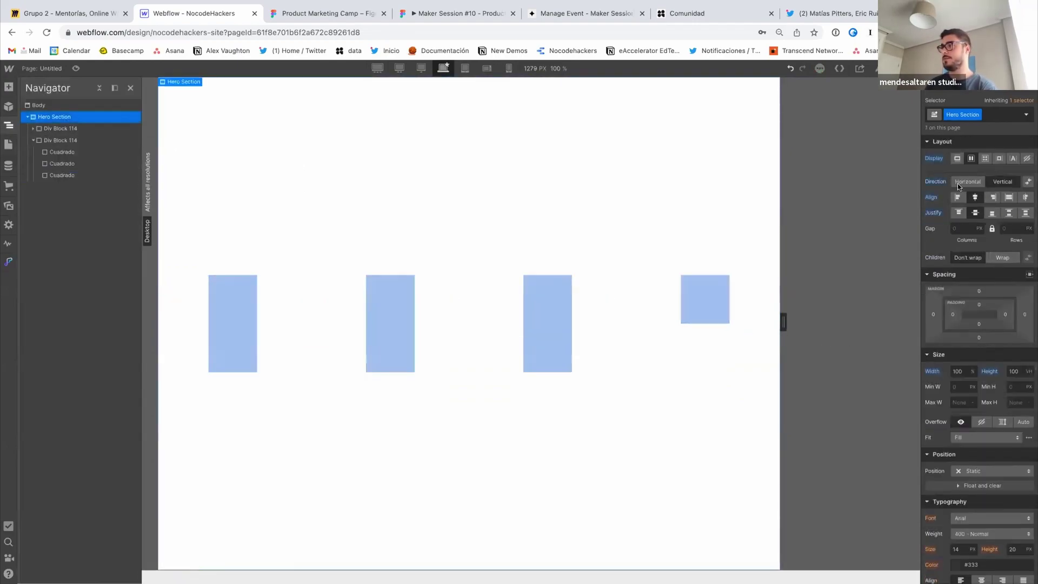
{"action": "left_click", "coordinate": [61, 128]}
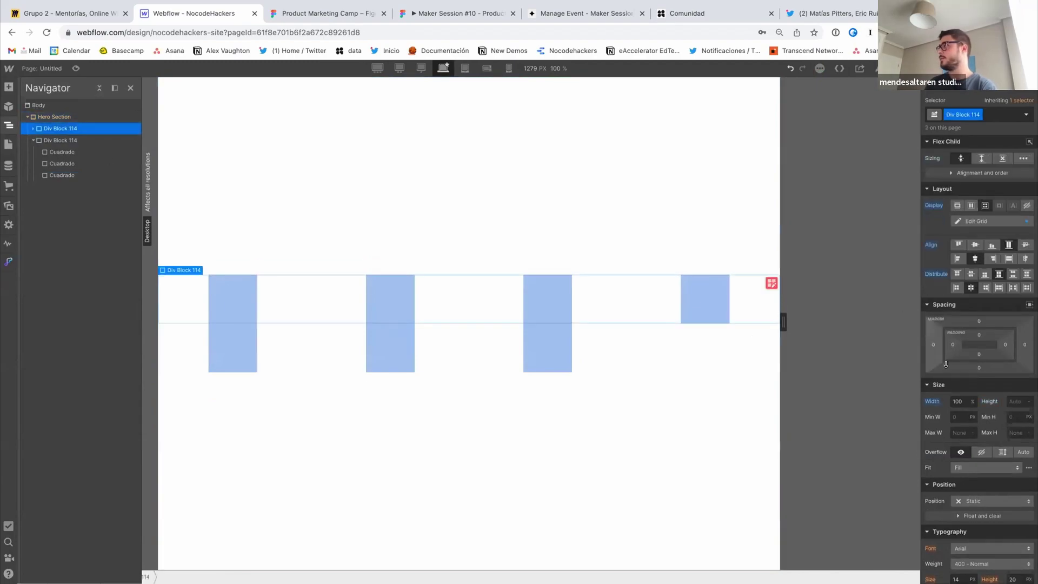
{"action": "left_click", "coordinate": [979, 365]}
{"action": "type", "text": "32"}
{"action": "key", "text": "Return"}
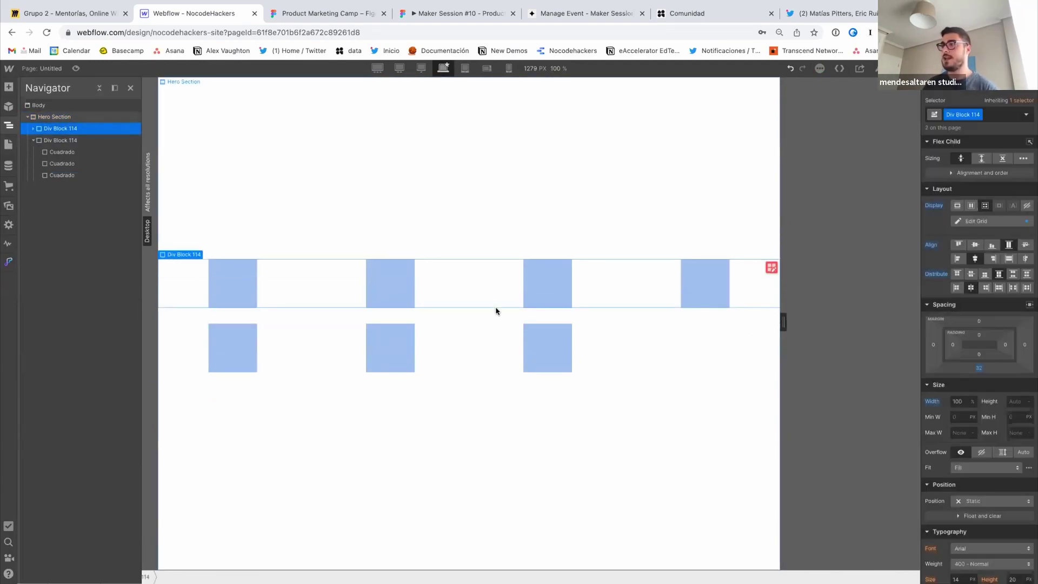
{"action": "left_click", "coordinate": [475, 317]}
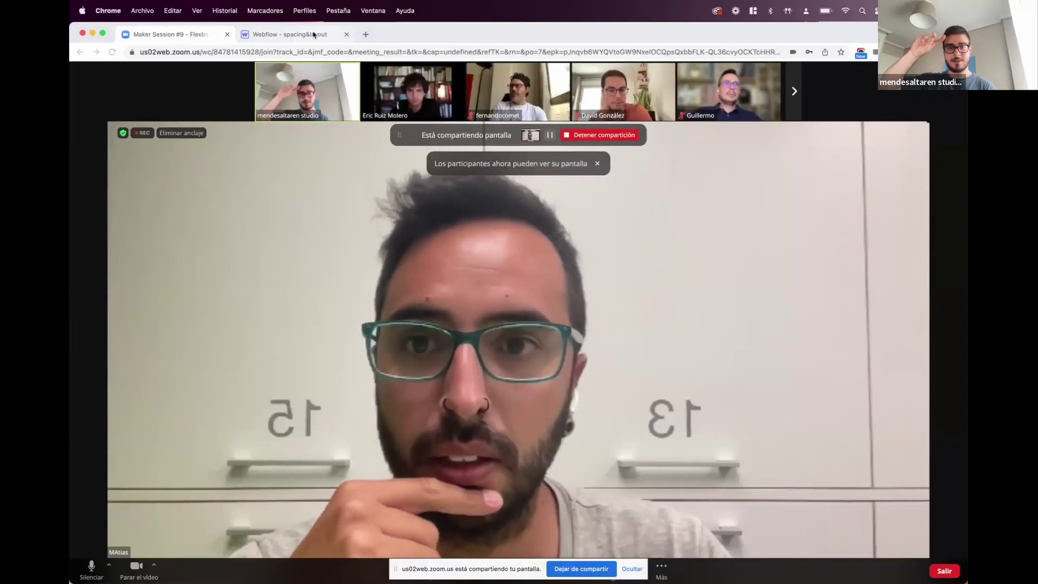
- Switch from the Zoom meeting to the Webflow spacing&layout project and hide the screen-sharing notice
{"action": "left_click", "coordinate": [287, 34]}
{"action": "left_click", "coordinate": [182, 34]}
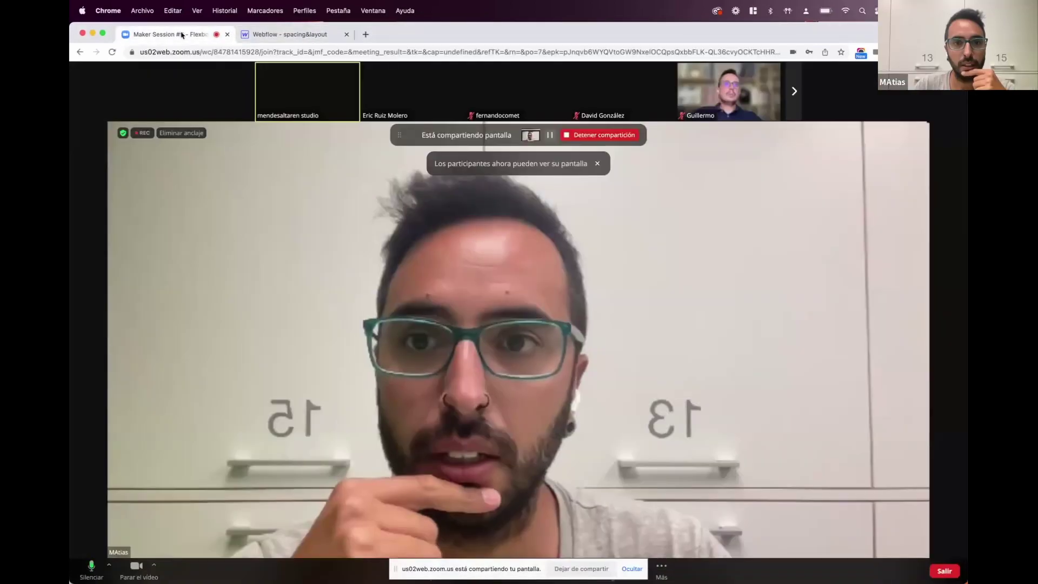
{"action": "left_click", "coordinate": [276, 35]}
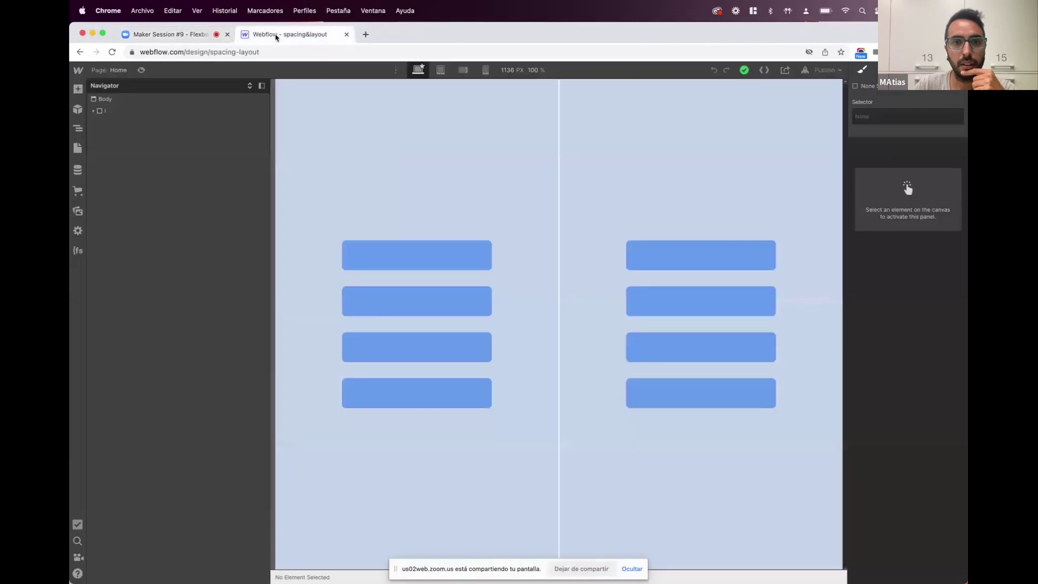
{"action": "left_click", "coordinate": [197, 35]}
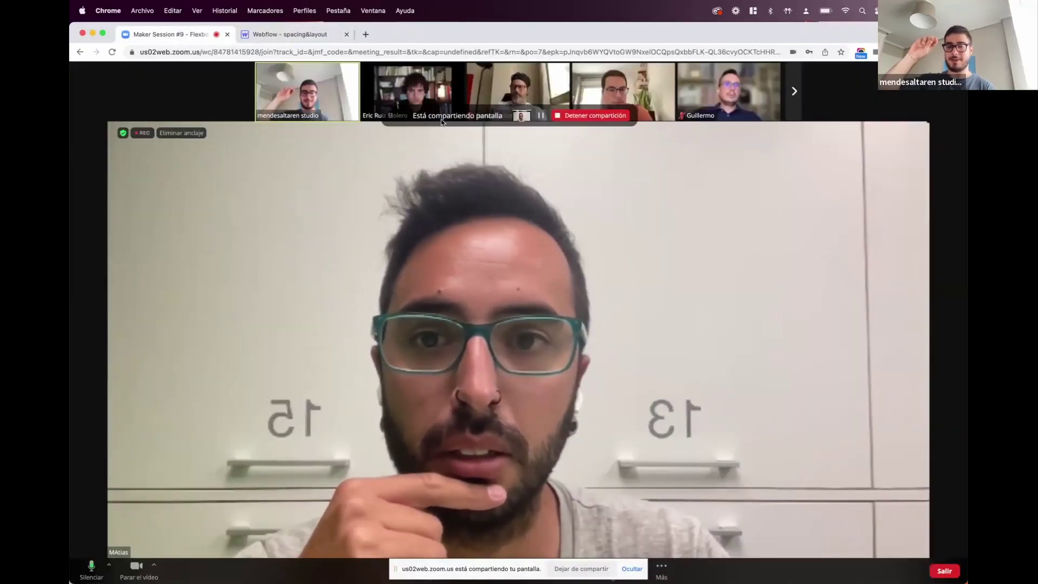
{"action": "left_click", "coordinate": [318, 36]}
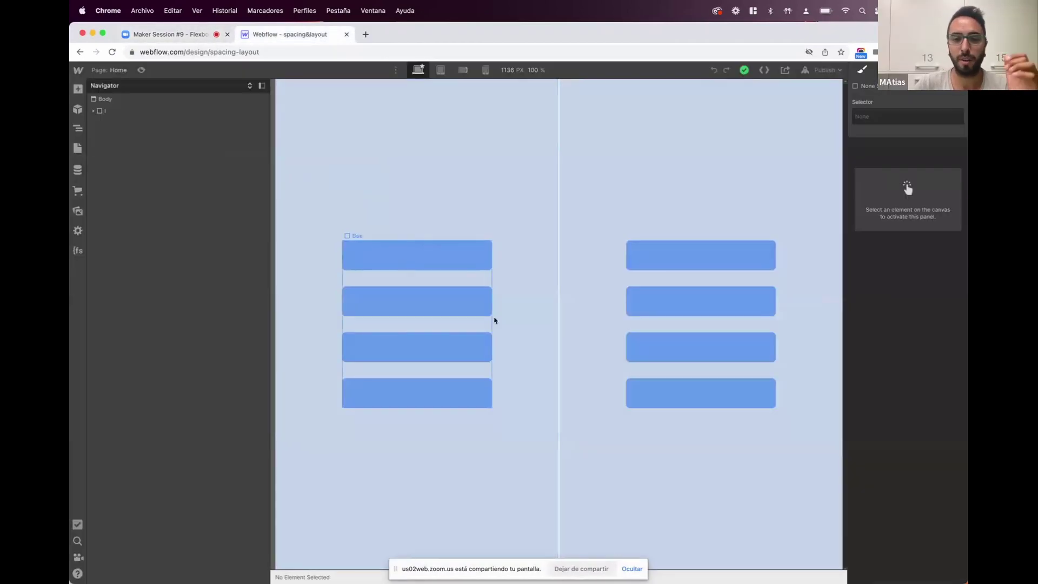
{"action": "left_click", "coordinate": [640, 568]}
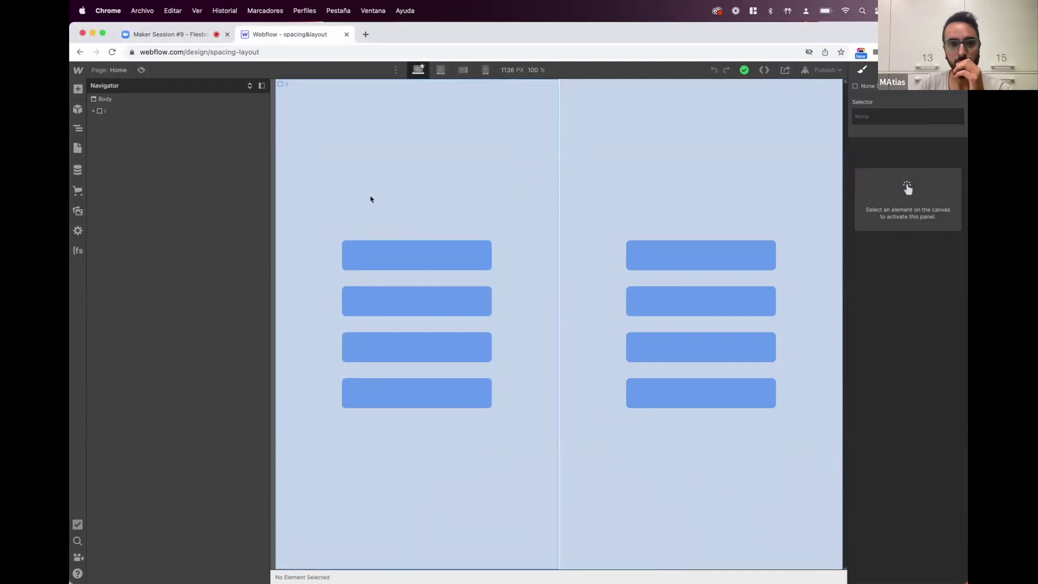
- Expand the second II block and its three Margin wrappers, and inspect the spacing of the third wrapper and the final Box
{"action": "left_click_drag", "start_coordinate": [268, 216], "coordinate": [185, 221]}
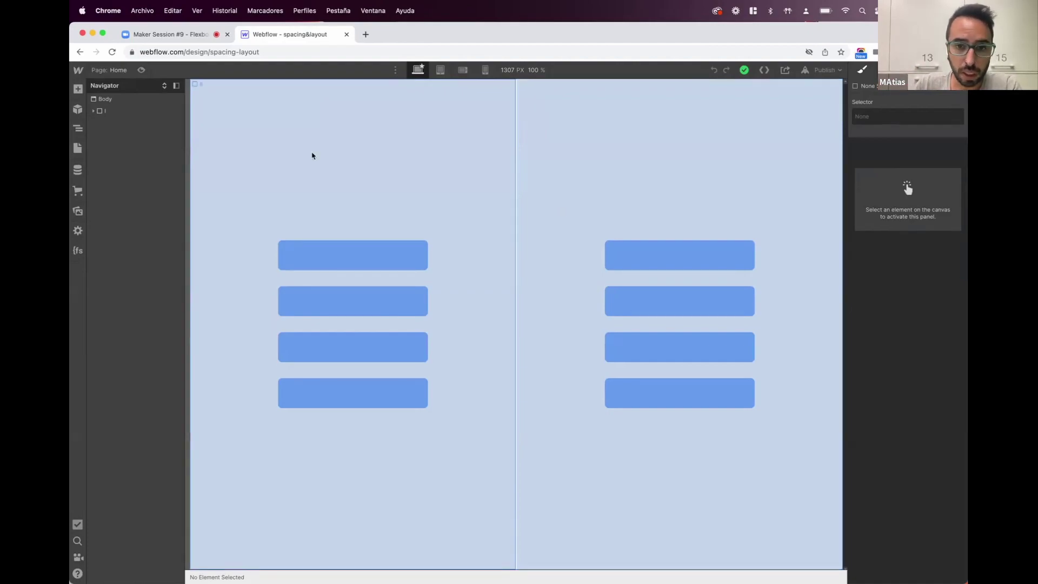
{"action": "left_click", "coordinate": [92, 111]}
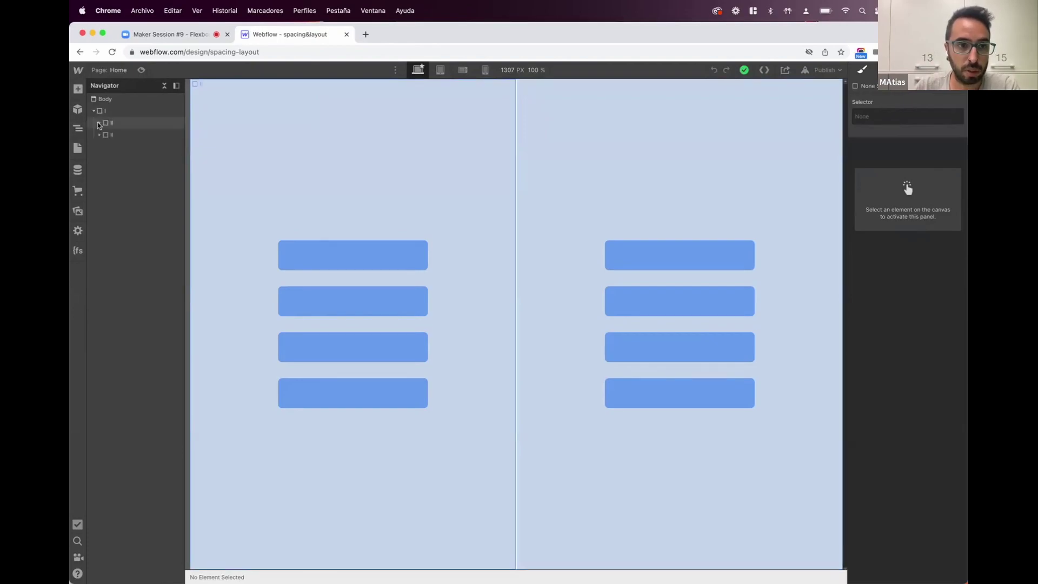
{"action": "left_click", "coordinate": [99, 135]}
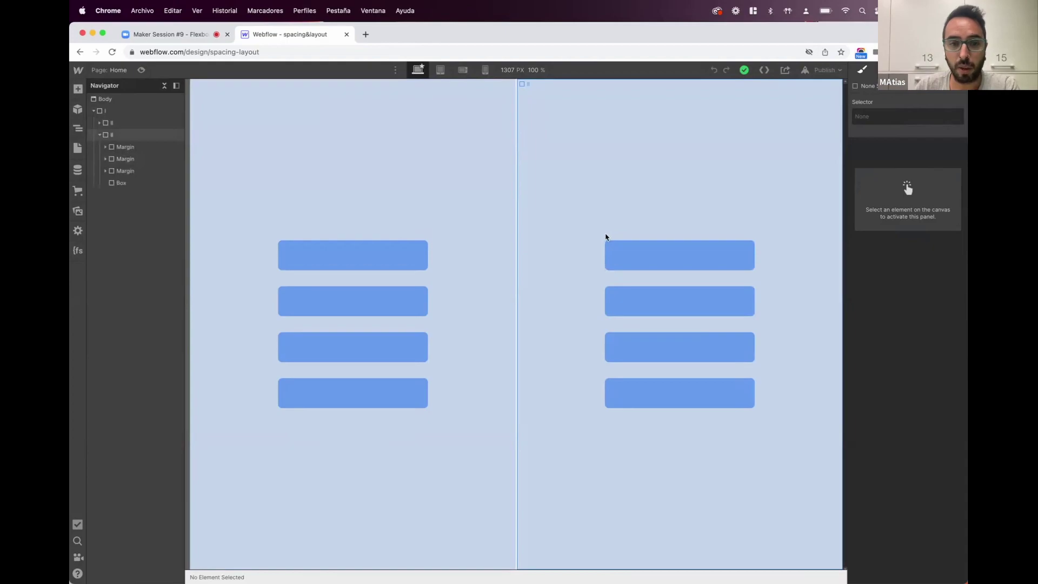
{"action": "left_click", "coordinate": [105, 147]}
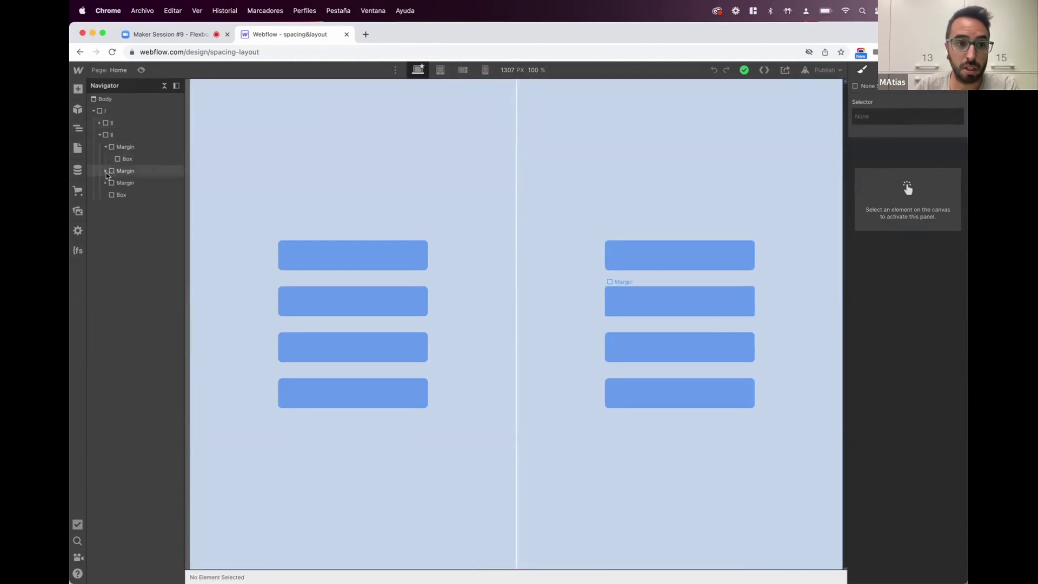
{"action": "left_click", "coordinate": [106, 171]}
{"action": "left_click", "coordinate": [106, 194]}
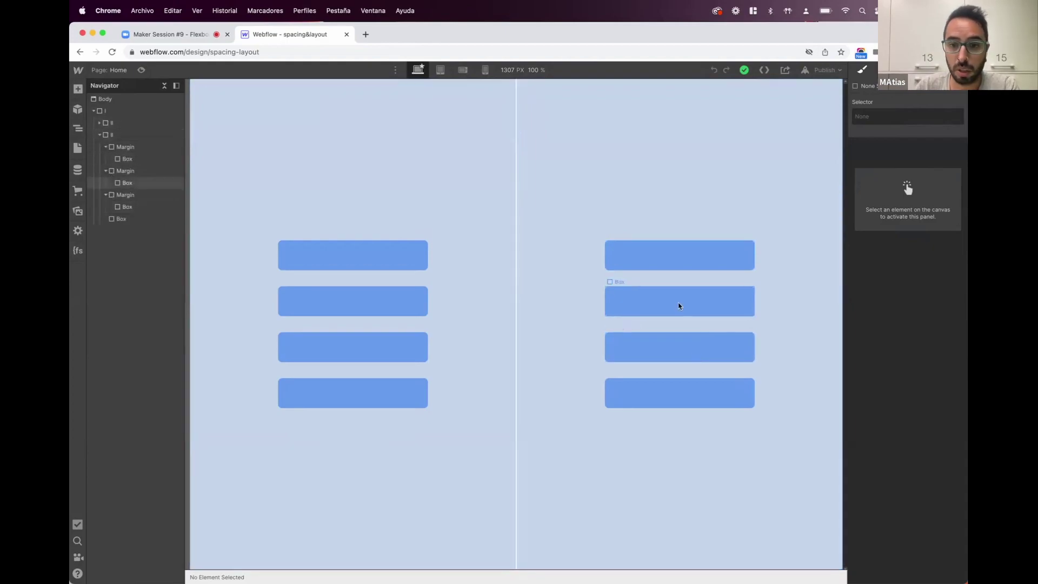
{"action": "left_click", "coordinate": [114, 194]}
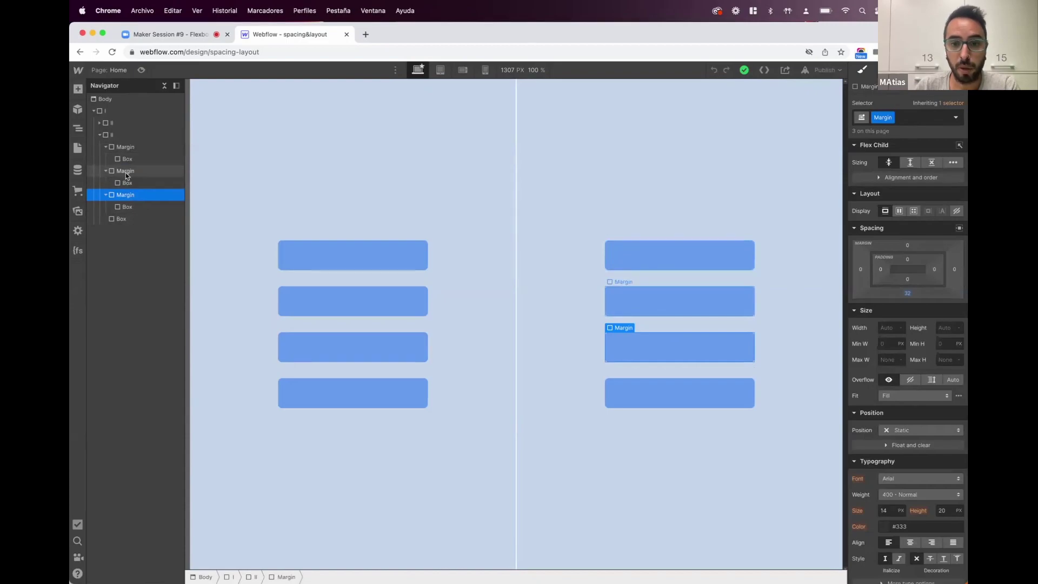
{"action": "left_click", "coordinate": [135, 222]}
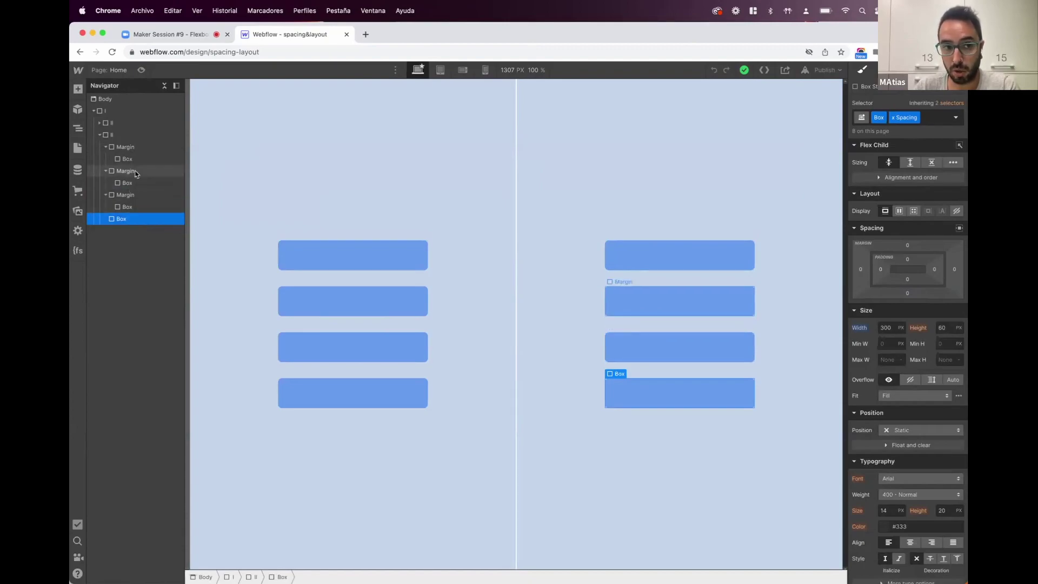
- Add a div block to the second II block and nest the last Box inside it
{"action": "left_click", "coordinate": [138, 136]}
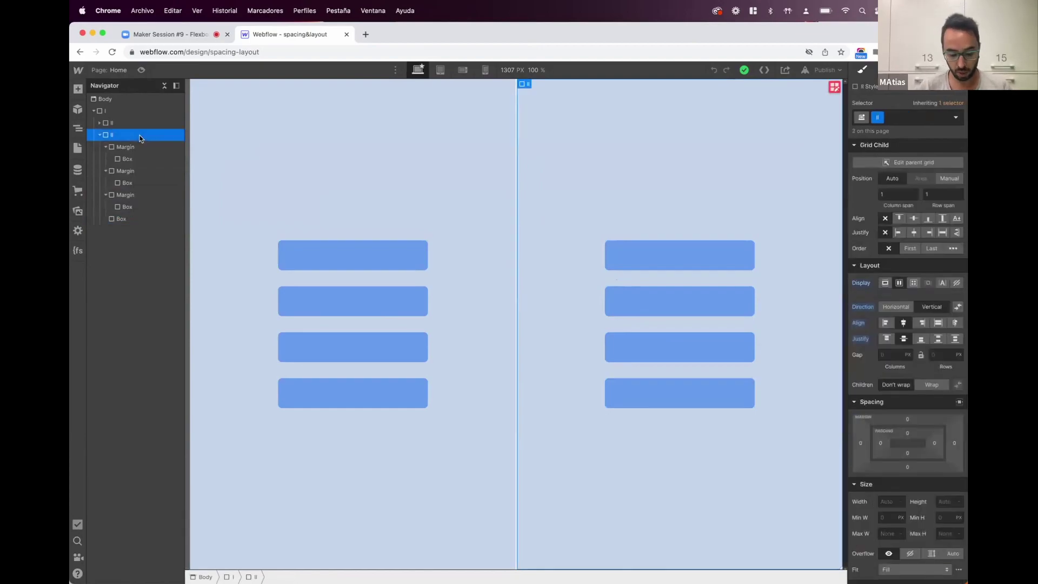
{"action": "key", "text": "super+e"}
{"action": "type", "text": "div"}
{"action": "key", "text": "Return"}
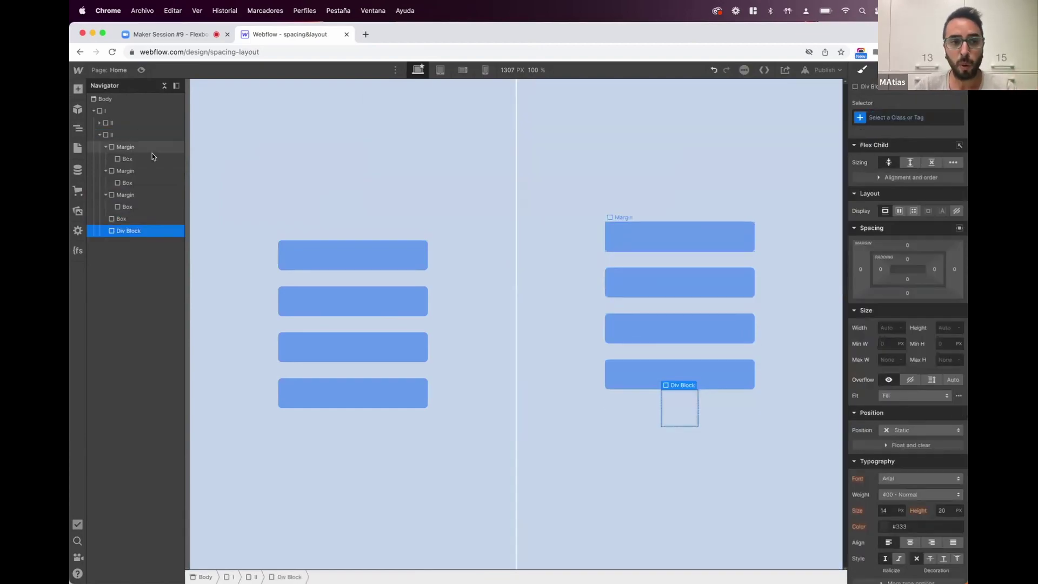
{"action": "mouse_move", "coordinate": [116, 231]}
{"action": "left_mouse_down"}
{"action": "mouse_move", "coordinate": [113, 220]}
{"action": "mouse_move", "coordinate": [123, 226]}
{"action": "left_mouse_up"}
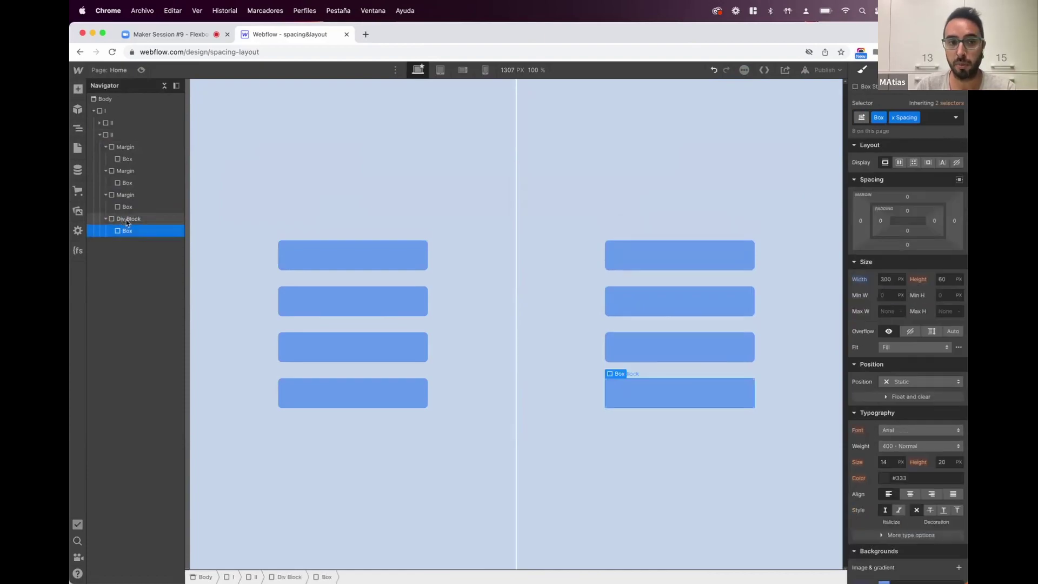
- Assign a new class called Margin 0 to the div block wrapping the last Box
{"action": "left_click", "coordinate": [125, 219]}
{"action": "left_click", "coordinate": [880, 117]}
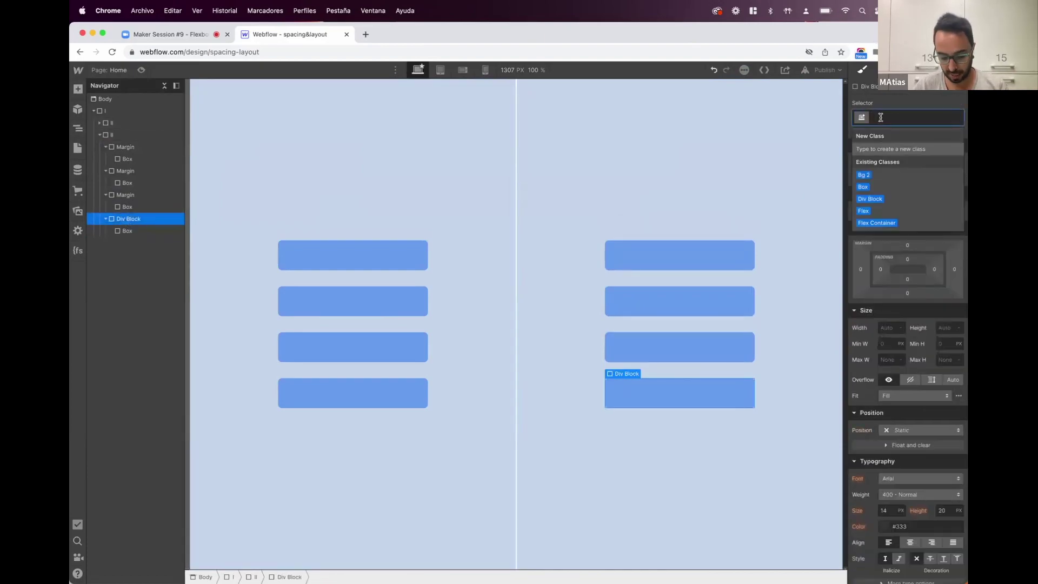
{"action": "type", "text": "Margin 0"}
{"action": "key", "text": "Return"}
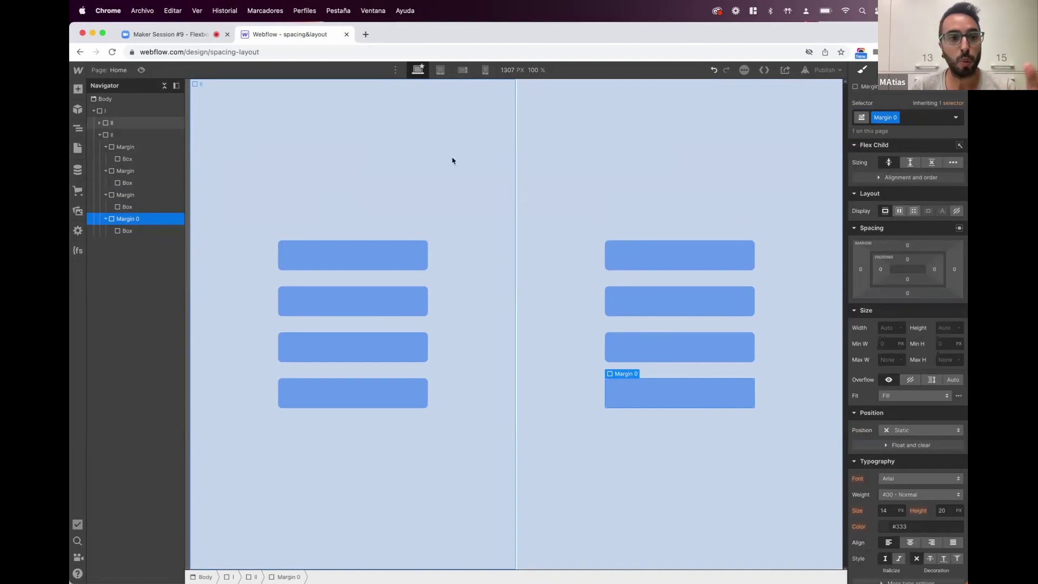
- Move the last Box out of its Margin 0 wrapper and delete the empty wrapper
{"action": "left_click_drag", "start_coordinate": [125, 231], "coordinate": [122, 218]}
{"action": "left_click", "coordinate": [131, 231]}
{"action": "key", "text": "Delete"}
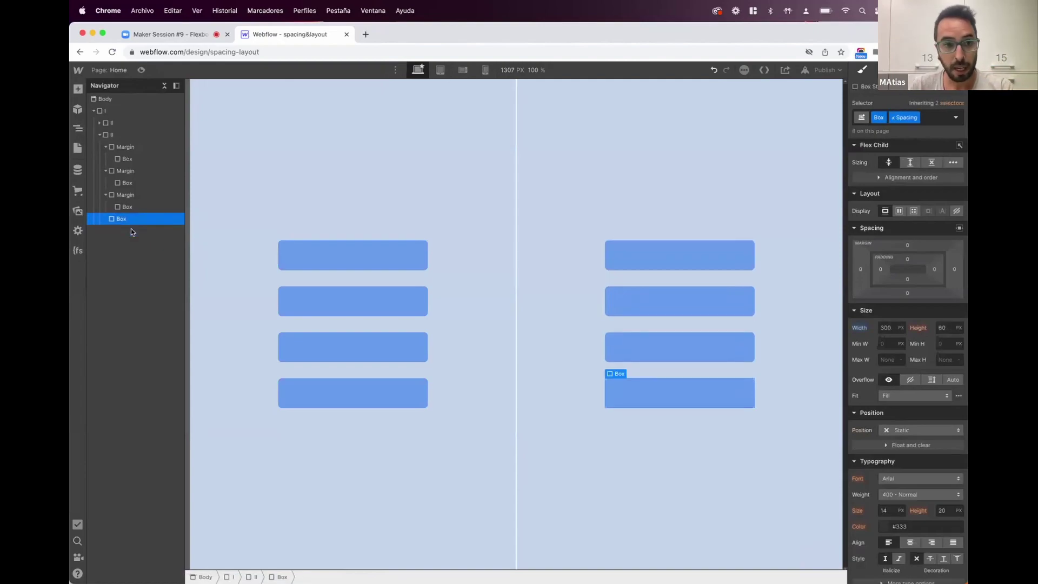
- Inspect the second Margin wrapper's spacing, then expand the first II block and examine its Boxes and Gap wrapper
{"action": "left_click", "coordinate": [131, 169]}
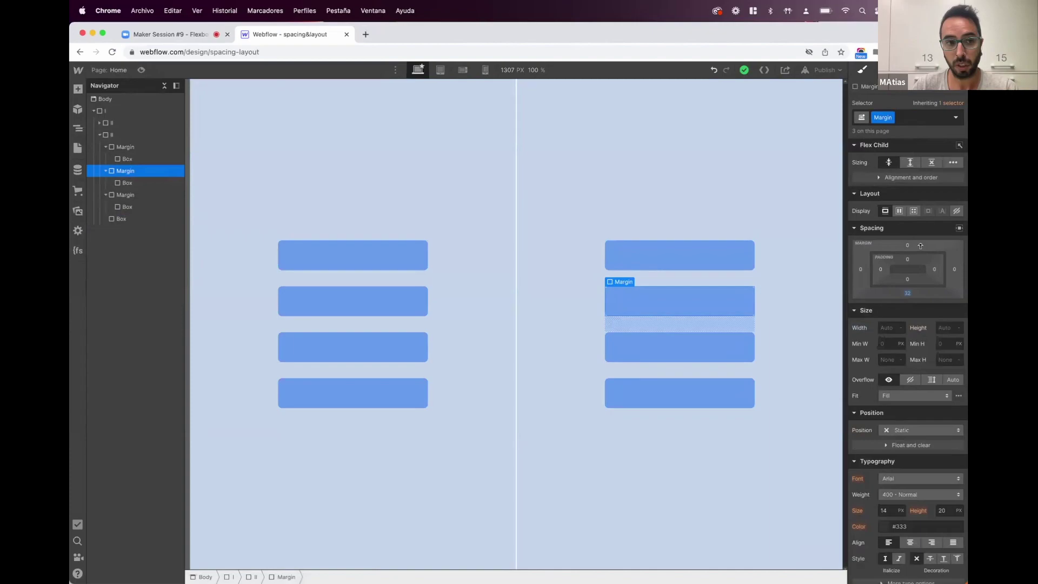
{"action": "left_click", "coordinate": [99, 123]}
{"action": "left_click", "coordinate": [127, 158]}
{"action": "left_click", "coordinate": [127, 170]}
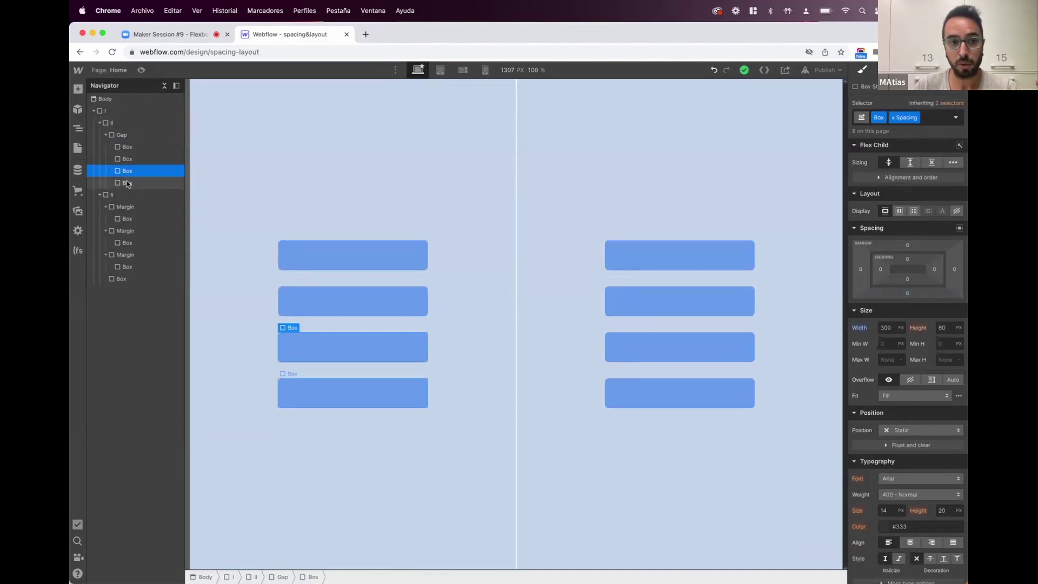
{"action": "left_click", "coordinate": [128, 184]}
{"action": "left_click", "coordinate": [127, 170]}
{"action": "left_click", "coordinate": [127, 158]}
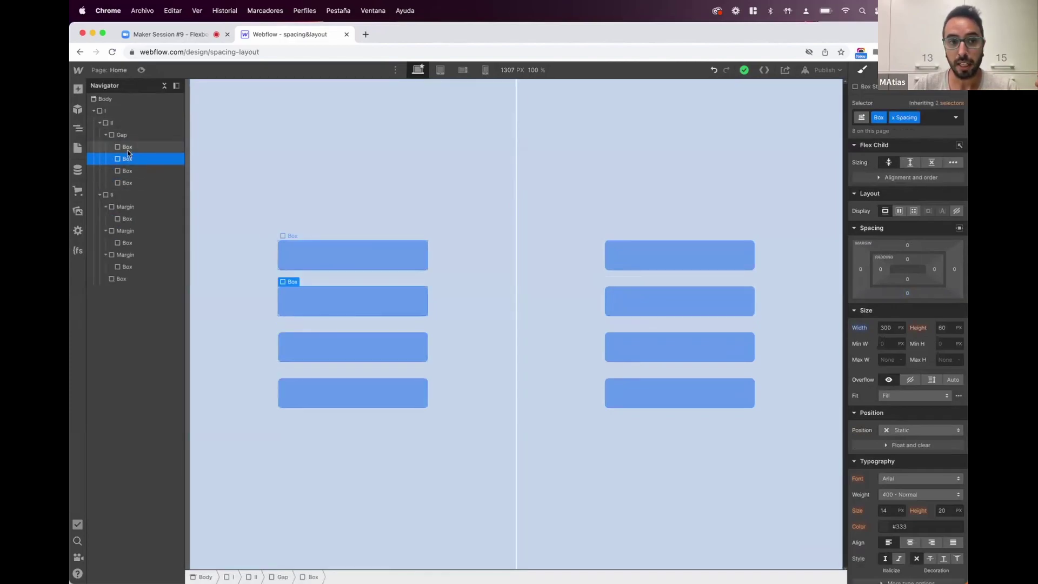
{"action": "left_click", "coordinate": [126, 146]}
{"action": "left_click", "coordinate": [124, 137]}
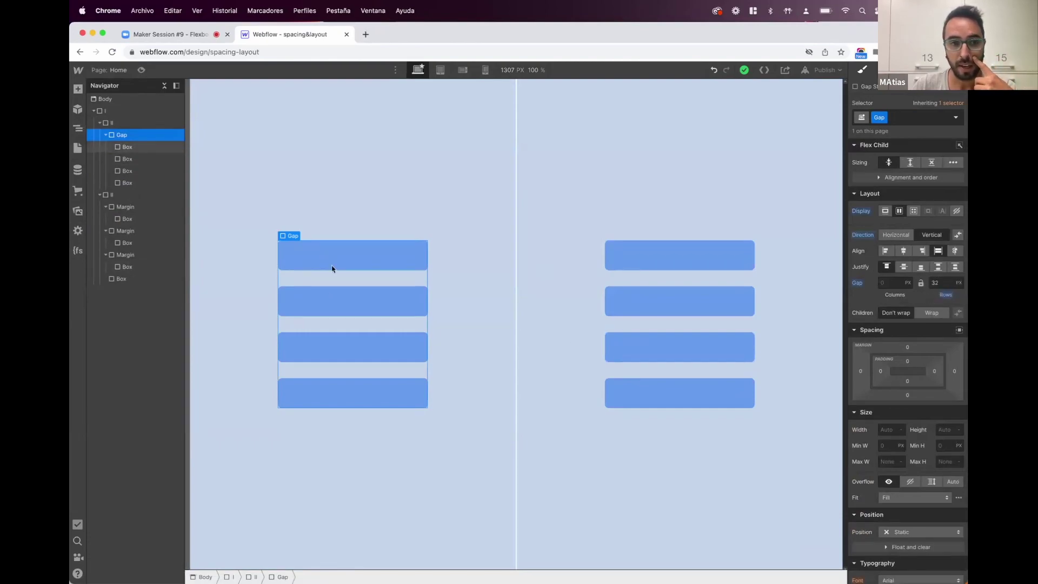
- Compare the Gap wrapper's layout settings with the Margin wrappers and Boxes of the second II block
{"action": "left_click", "coordinate": [142, 182]}
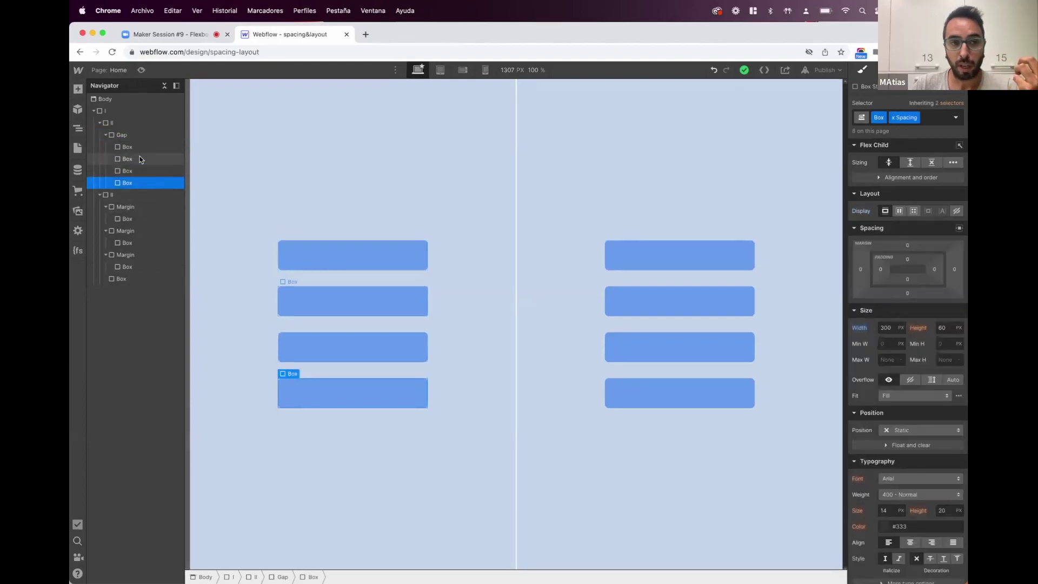
{"action": "left_click", "coordinate": [138, 136]}
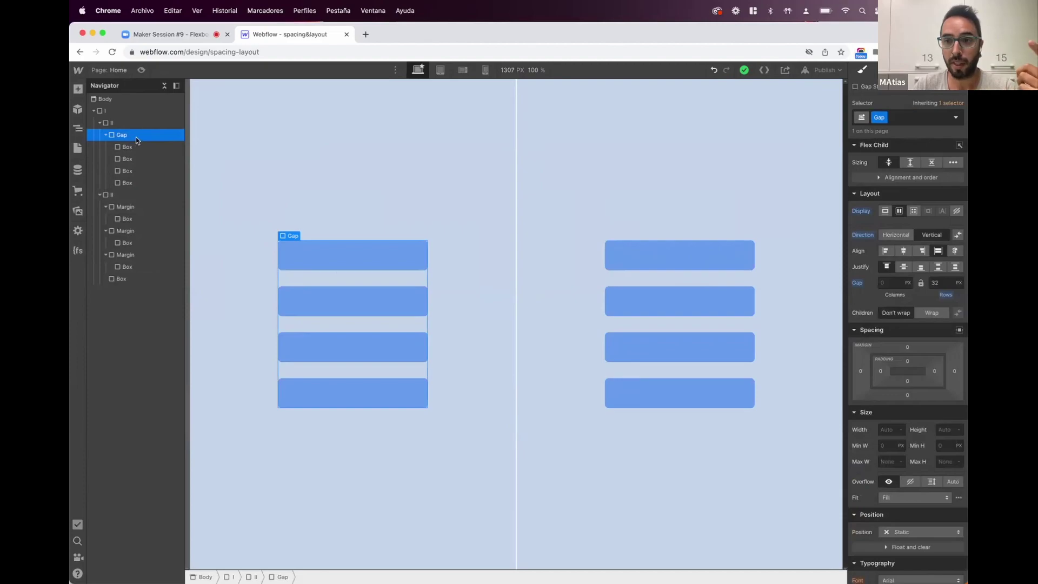
{"action": "left_click", "coordinate": [126, 207]}
{"action": "left_click", "coordinate": [125, 242]}
{"action": "left_click", "coordinate": [124, 266]}
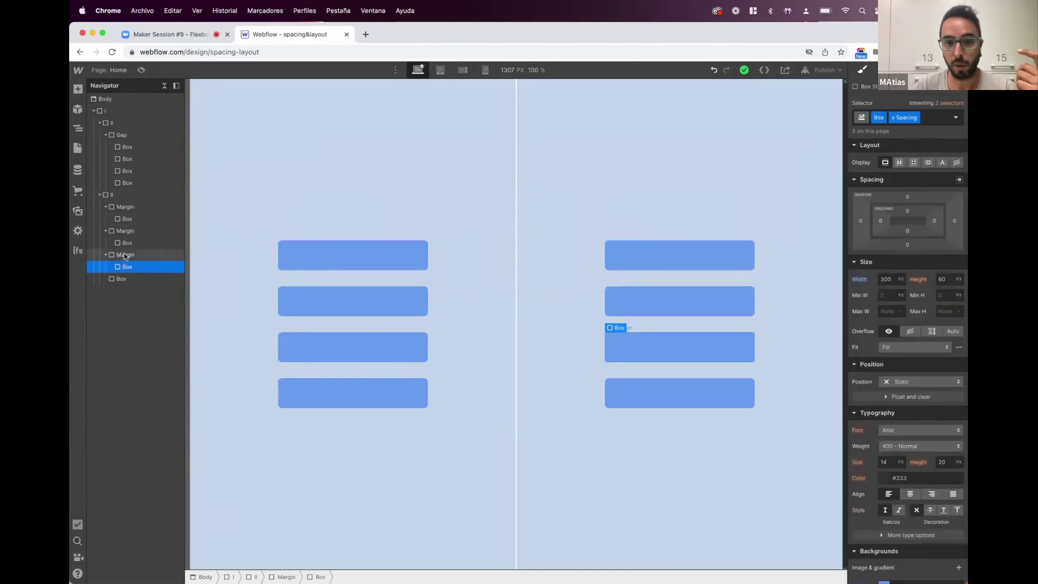
{"action": "left_click", "coordinate": [124, 254]}
{"action": "left_click", "coordinate": [130, 136]}
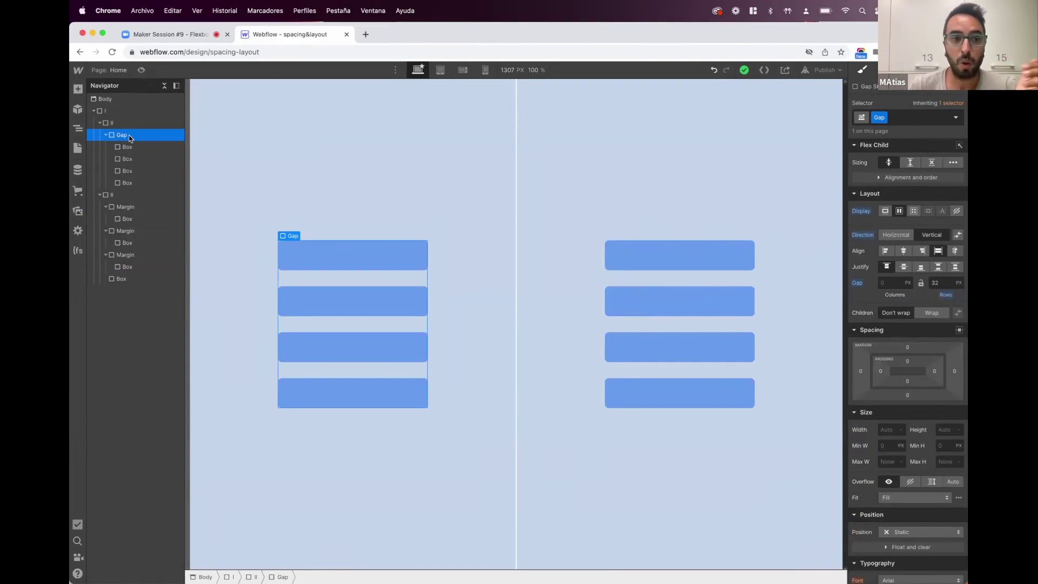
- Add two more copies of the last Box inside the Gap wrapper
{"action": "left_click", "coordinate": [134, 184]}
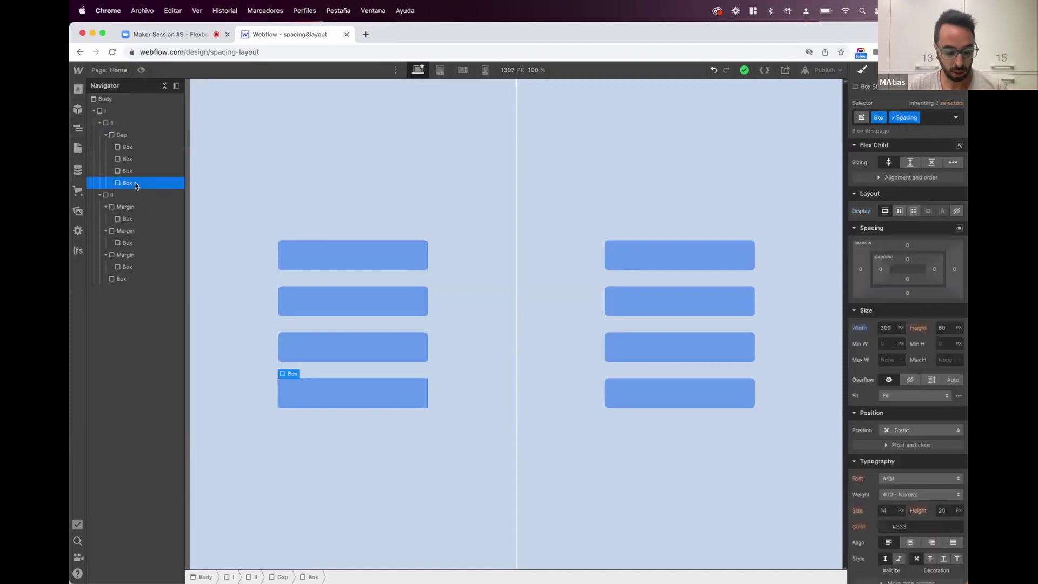
{"action": "key", "text": "super+c"}
{"action": "key", "text": "super+v"}
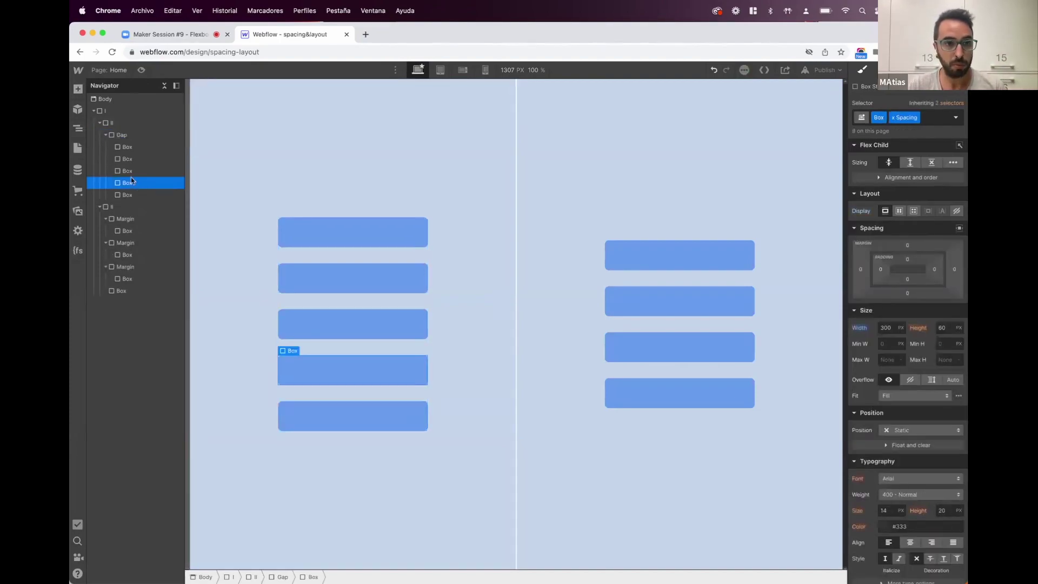
{"action": "left_click", "coordinate": [130, 194]}
{"action": "key", "text": "super+v"}
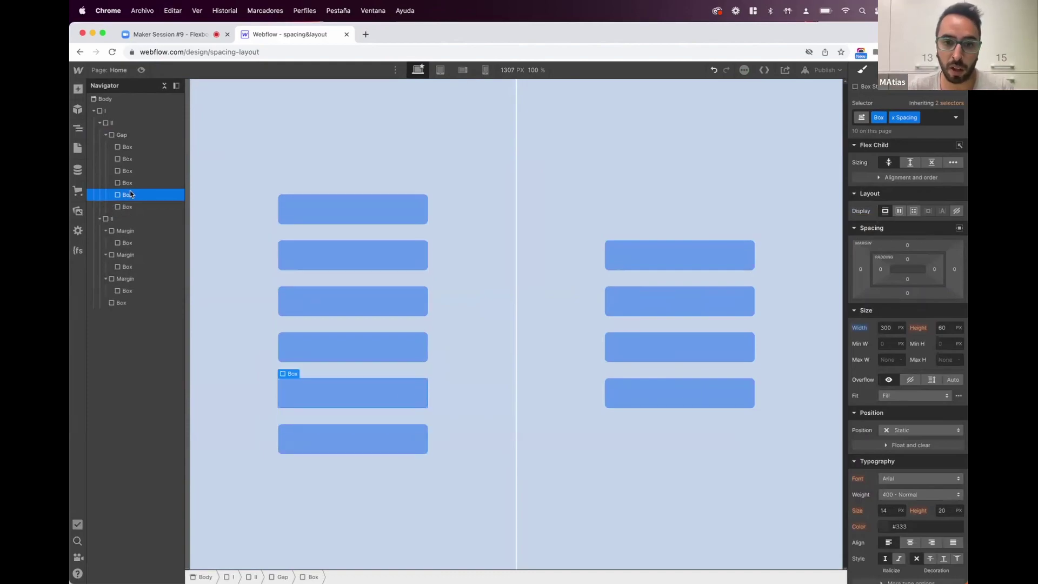
- Duplicate the third Margin wrapper with its Box in the second II block, and check it against the Gap wrapper
{"action": "left_click", "coordinate": [130, 280]}
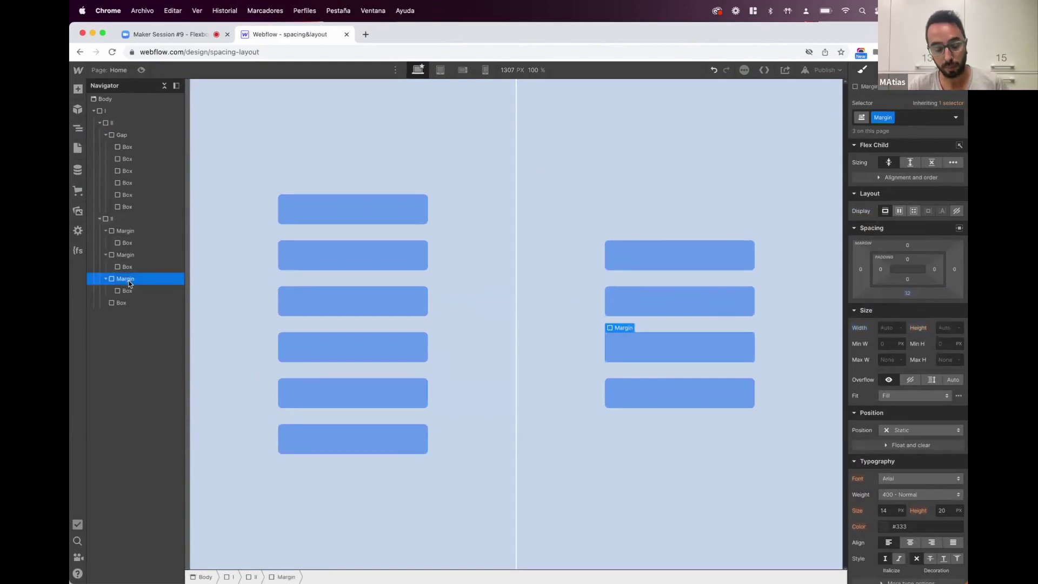
{"action": "key", "text": "super+v"}
{"action": "left_click", "coordinate": [105, 312]}
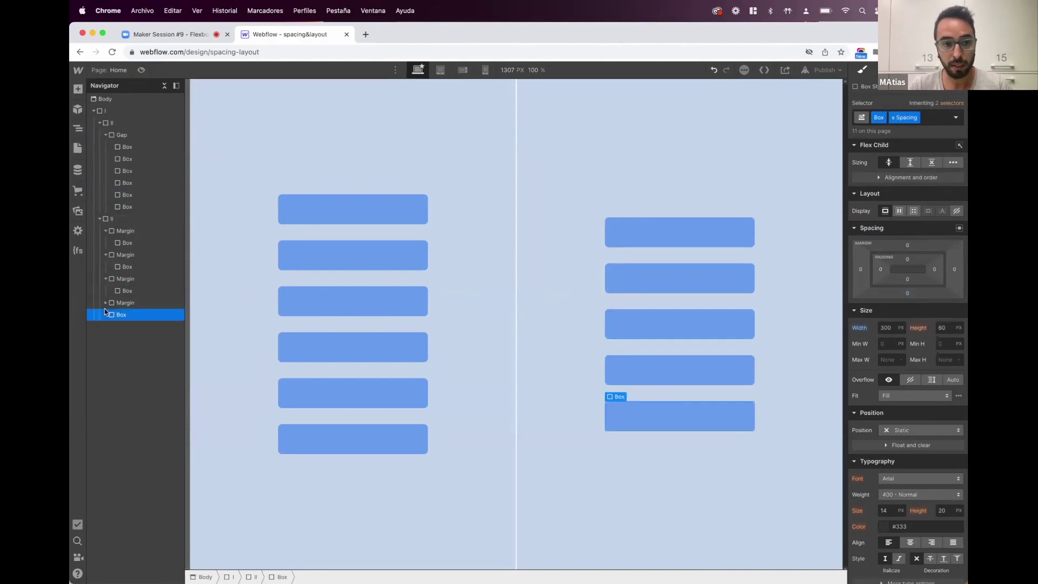
{"action": "left_click", "coordinate": [105, 302]}
{"action": "left_click", "coordinate": [125, 303]}
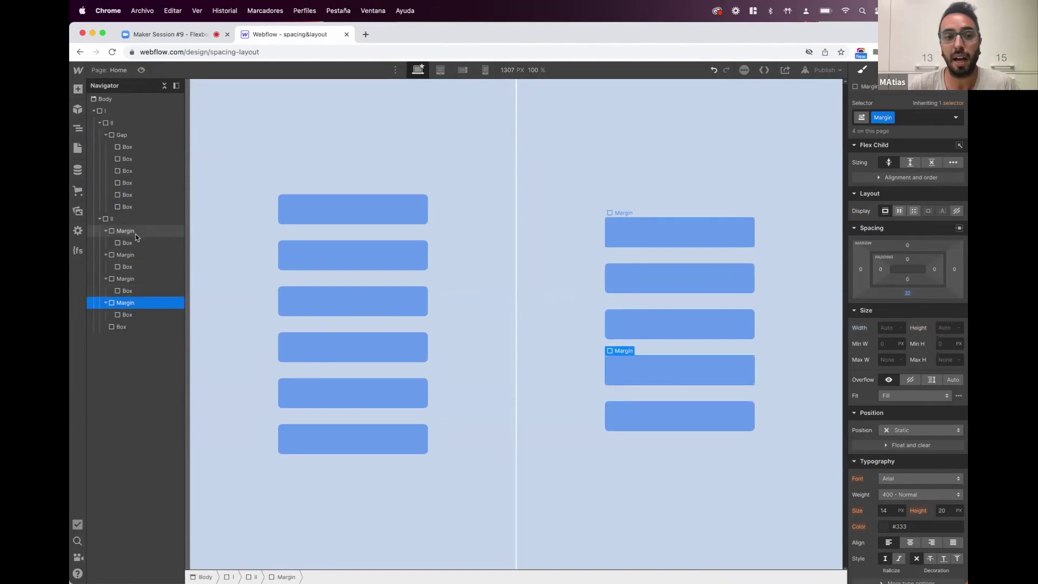
{"action": "left_click", "coordinate": [128, 135]}
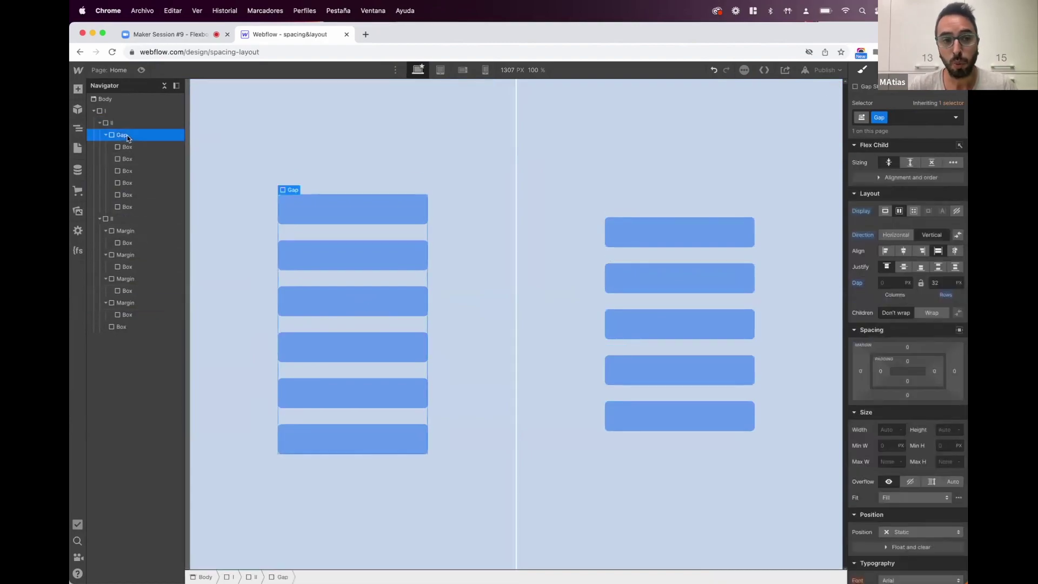
- Delete the duplicated Margin wrapper from the second II block and the two extra Boxes from the Gap wrapper
{"action": "left_click", "coordinate": [137, 304]}
{"action": "key", "text": "Delete"}
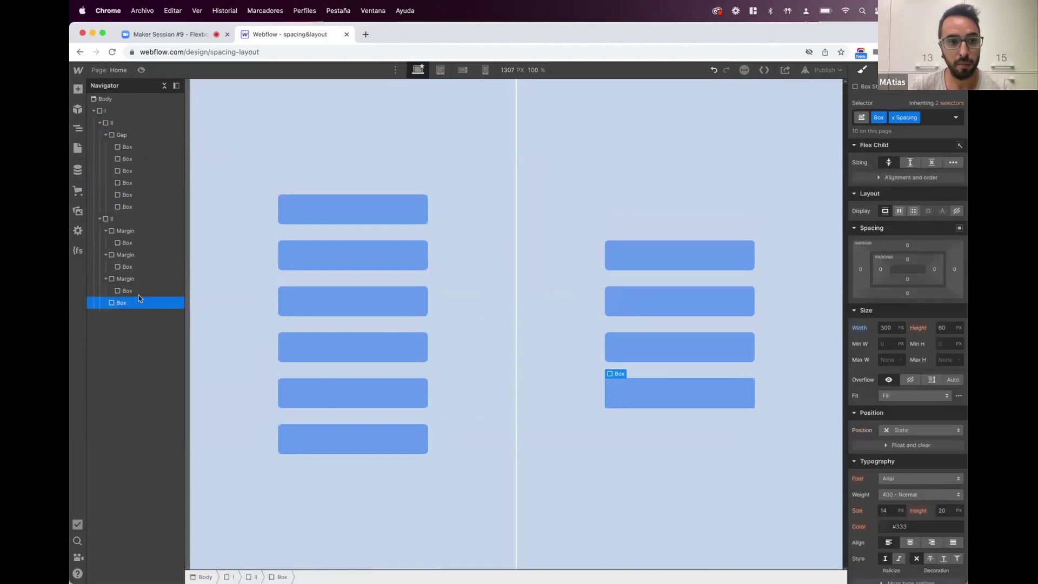
{"action": "left_click", "coordinate": [140, 206]}
{"action": "key", "text": "Delete"}
{"action": "key", "text": "Delete"}
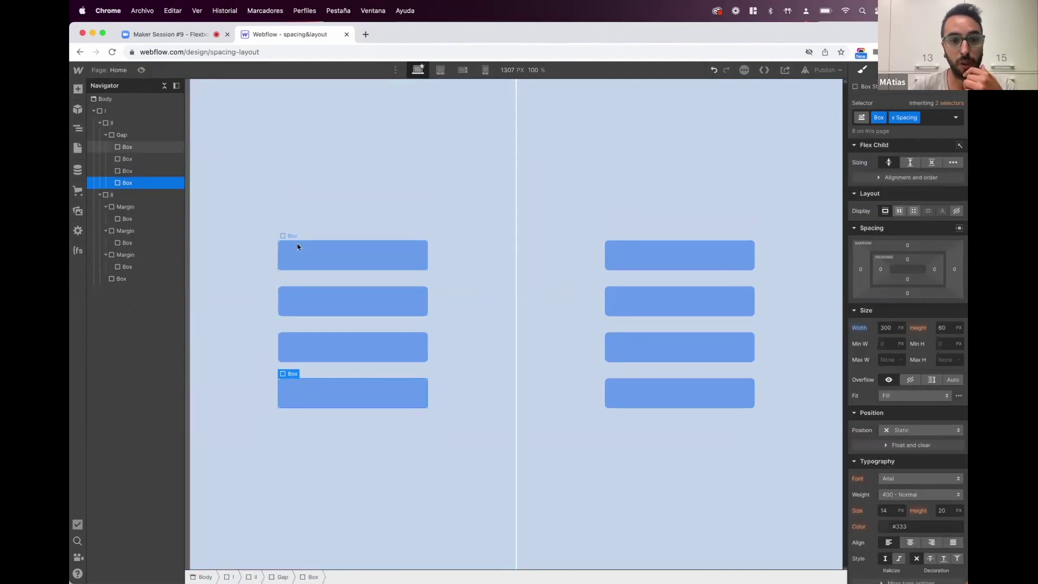
{"action": "left_click", "coordinate": [137, 135]}
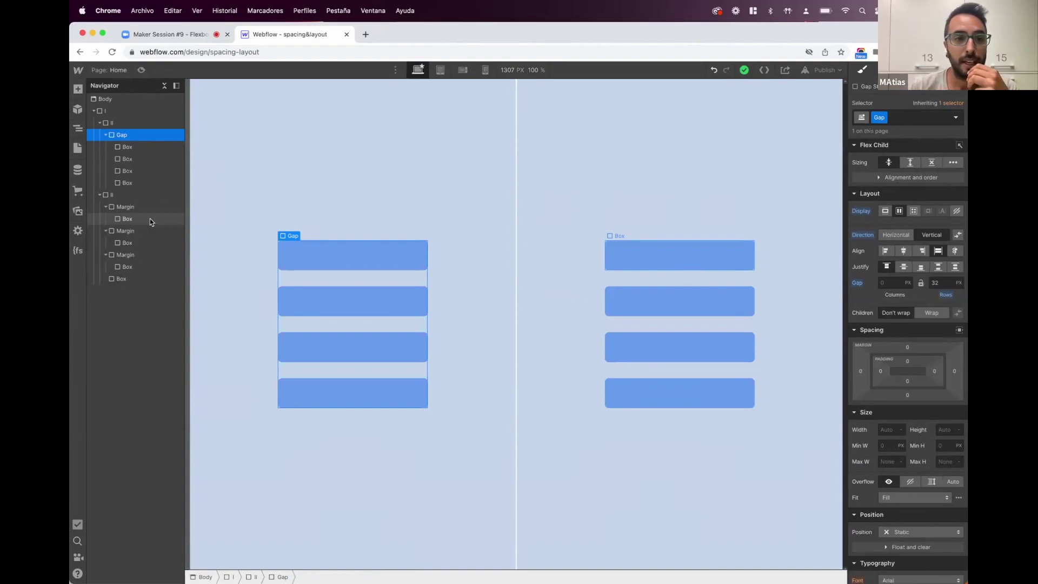
- Switch from the Webflow project to the Zoom meeting
{"action": "left_click", "coordinate": [165, 34]}
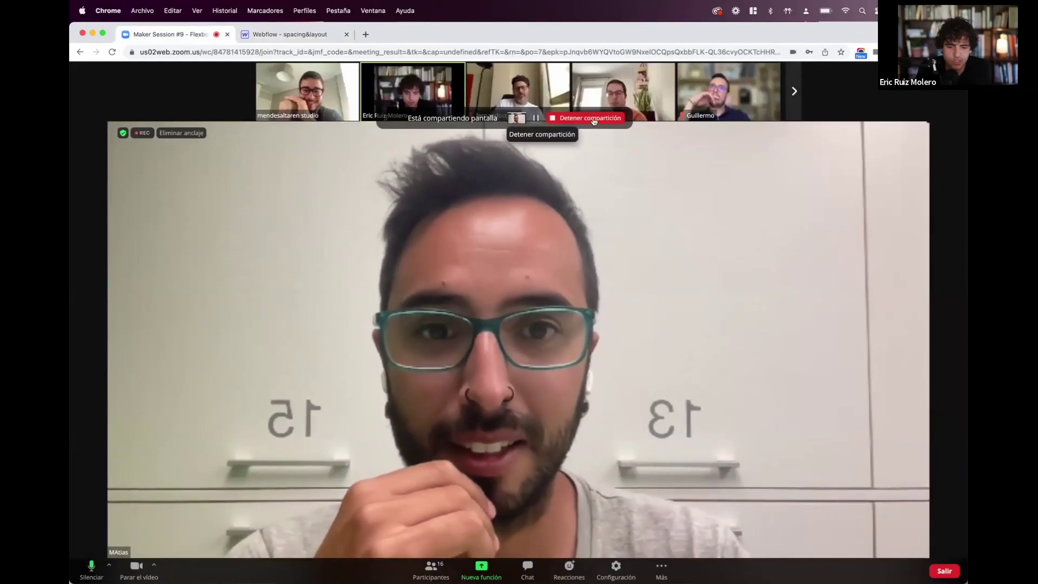
{"action": "left_click", "coordinate": [294, 36]}
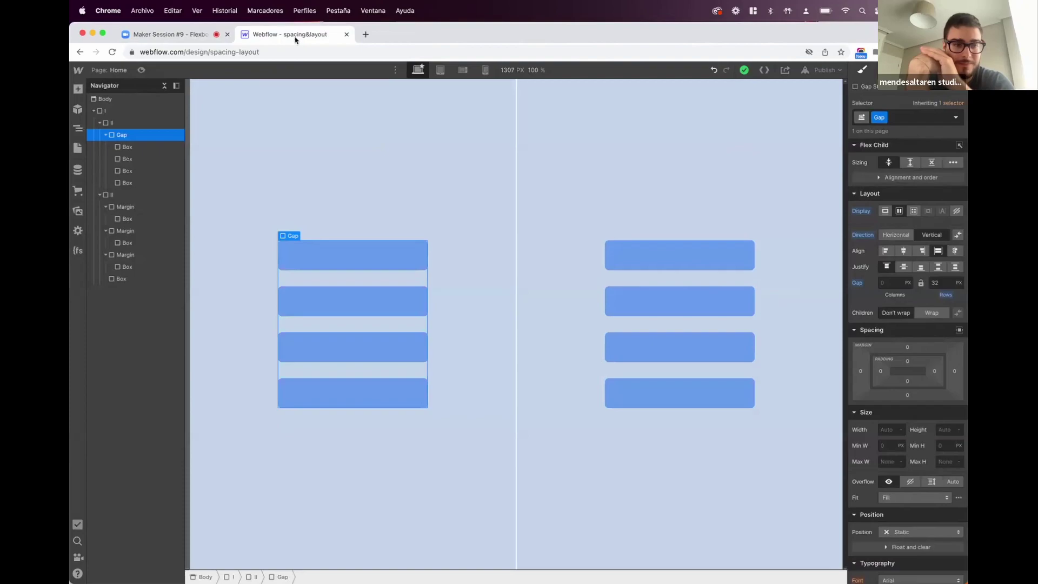
{"action": "left_click", "coordinate": [196, 37]}
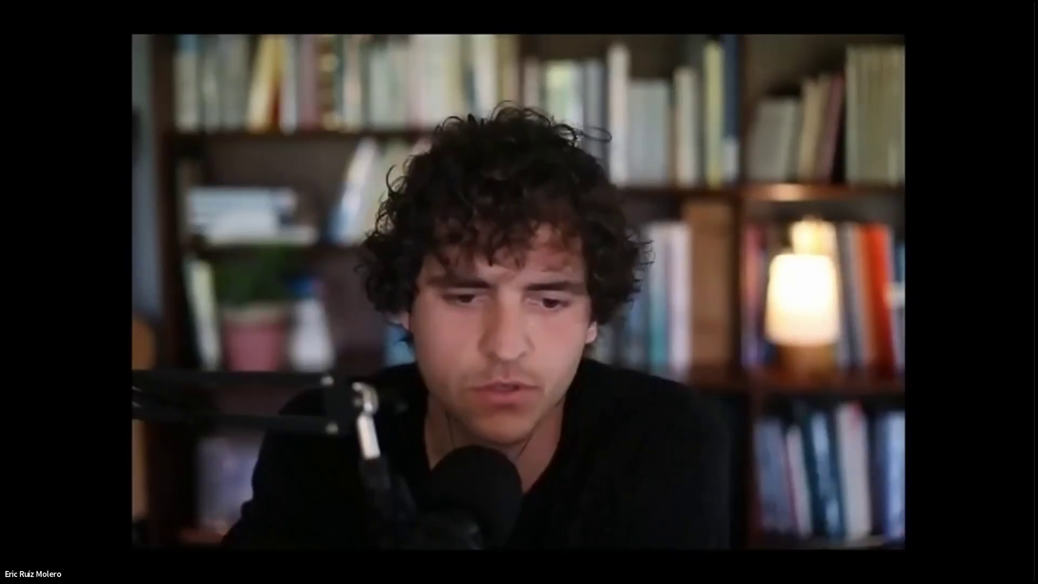